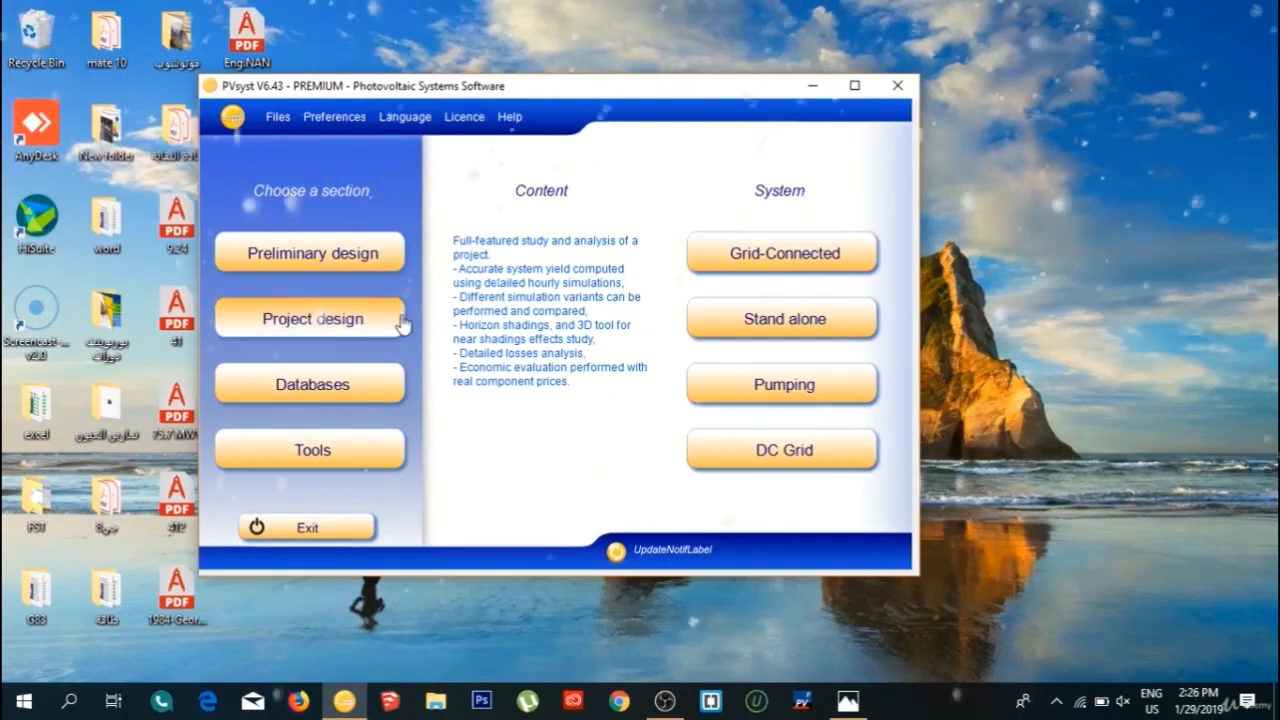
Open a grid-connected project design and name the project FULL SOLAR.
click(340, 320)
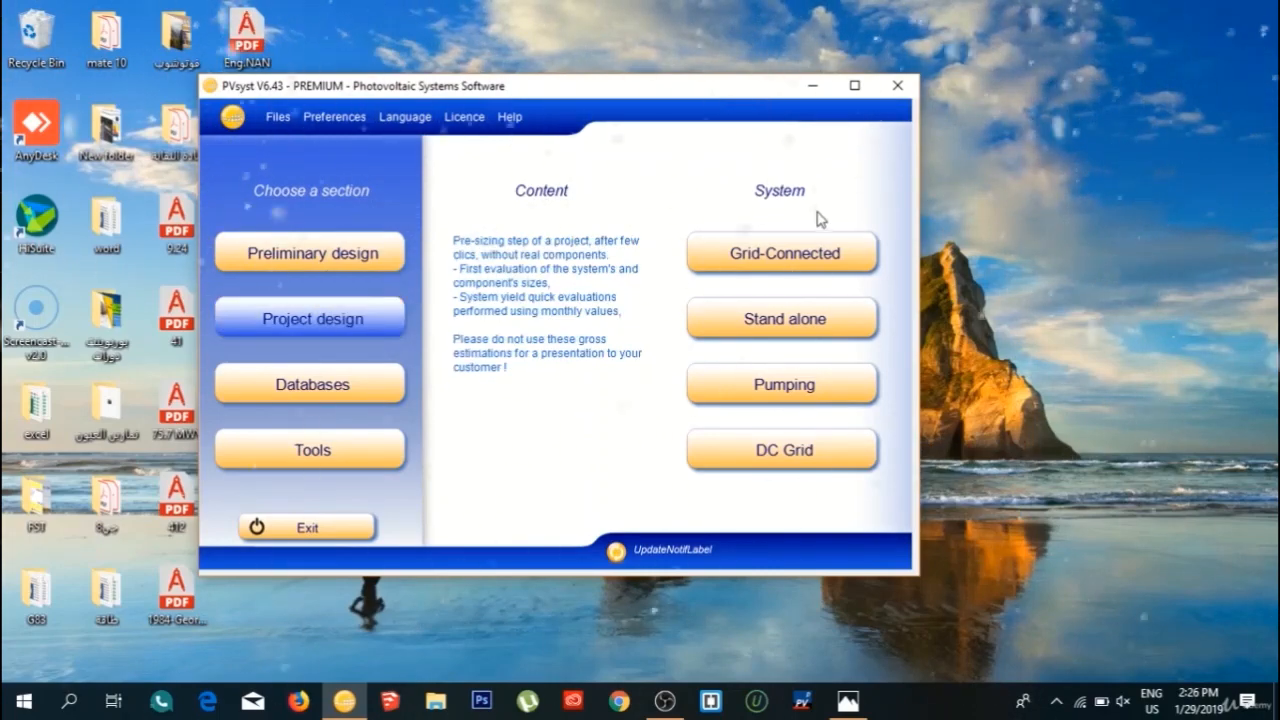
click(811, 251)
double_click(511, 183)
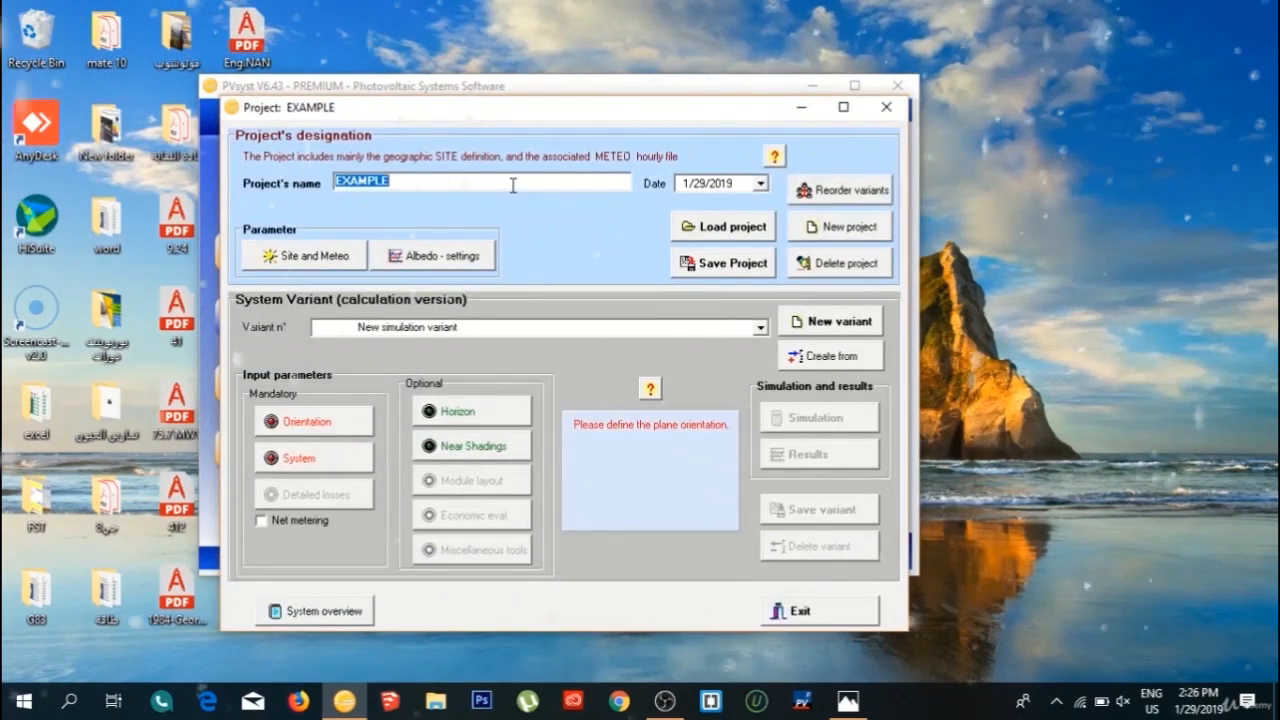
key(BackSpace)
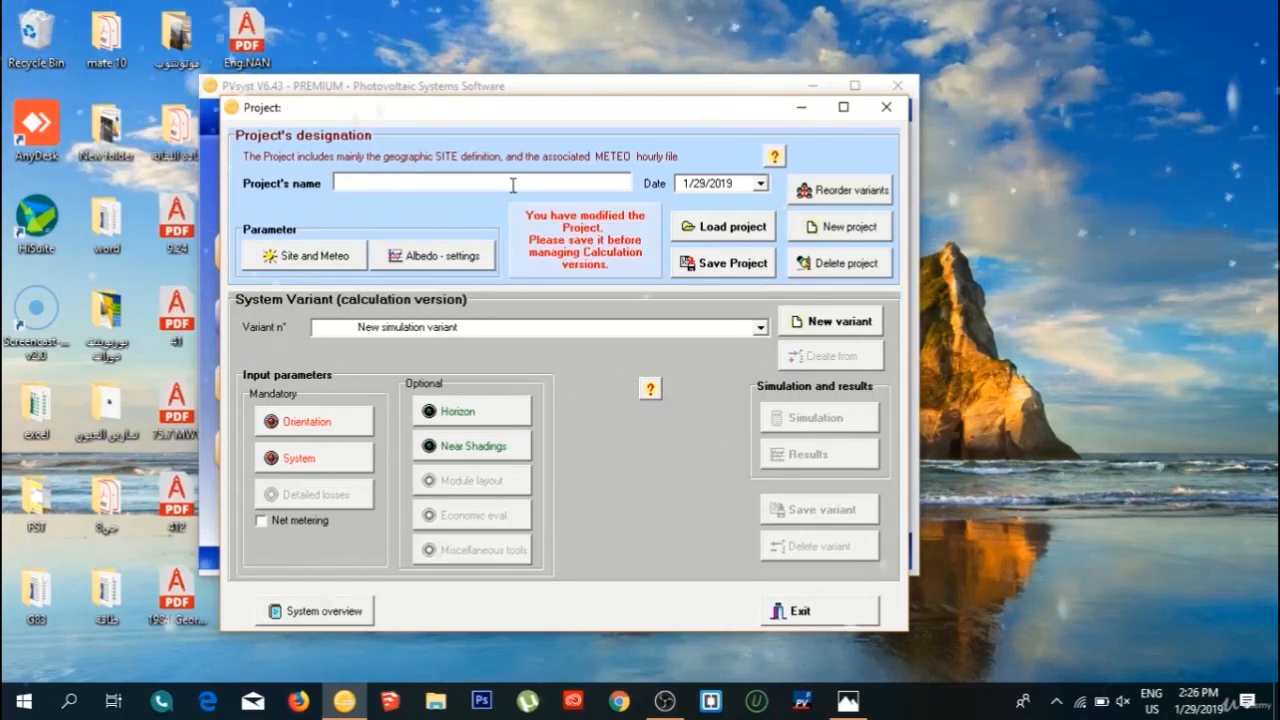
text(FULL)
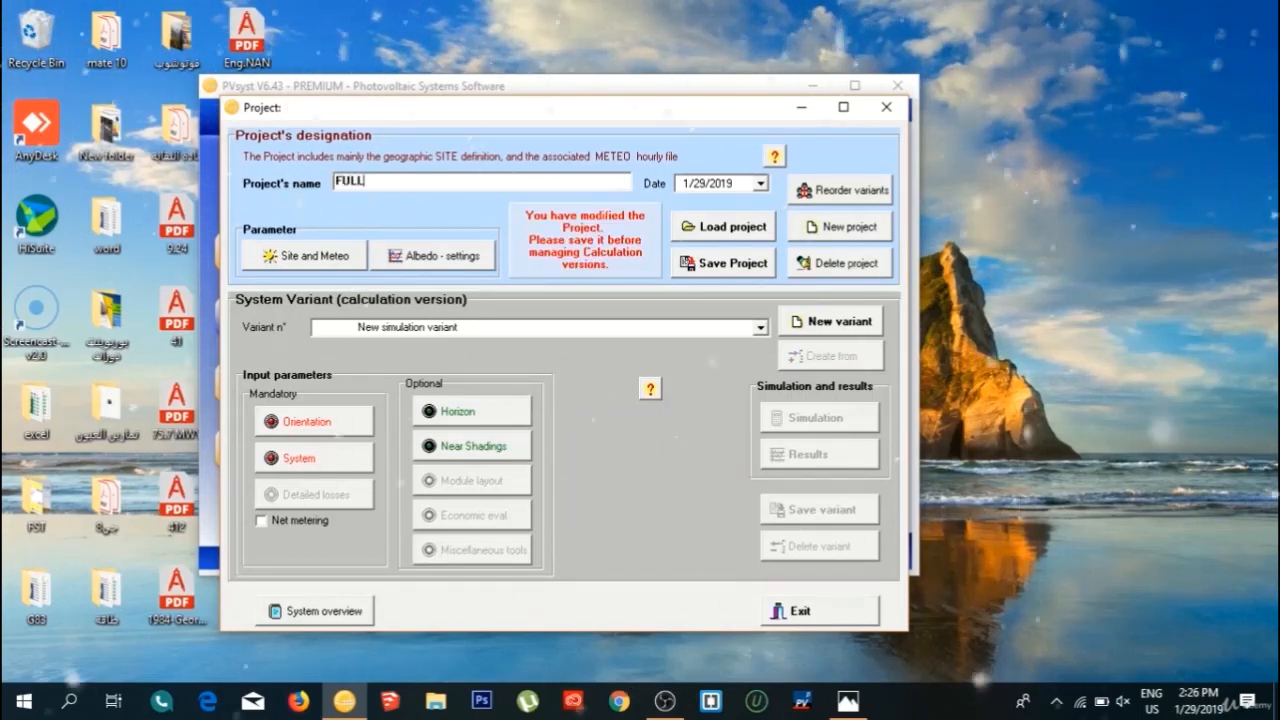
text( SOLAR)
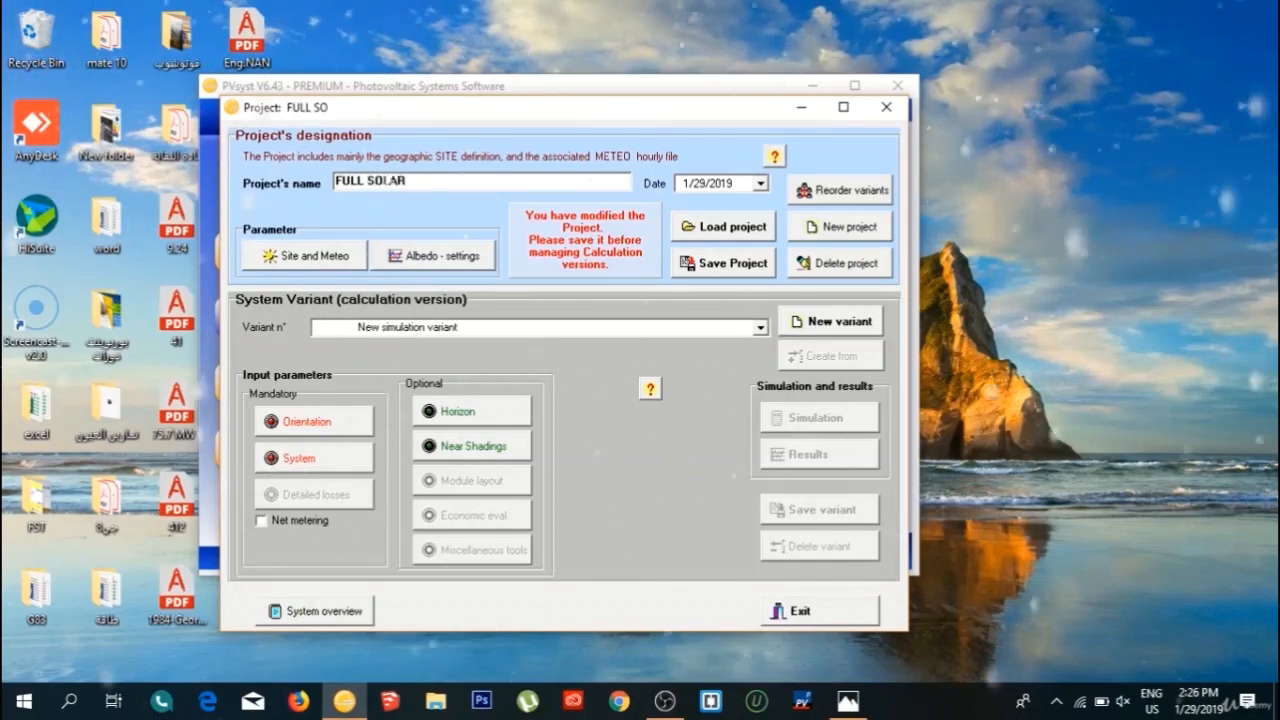
Set the project's location to Australia with the Alice Springs MeteoNorm 7.1 station as its site.
click(285, 260)
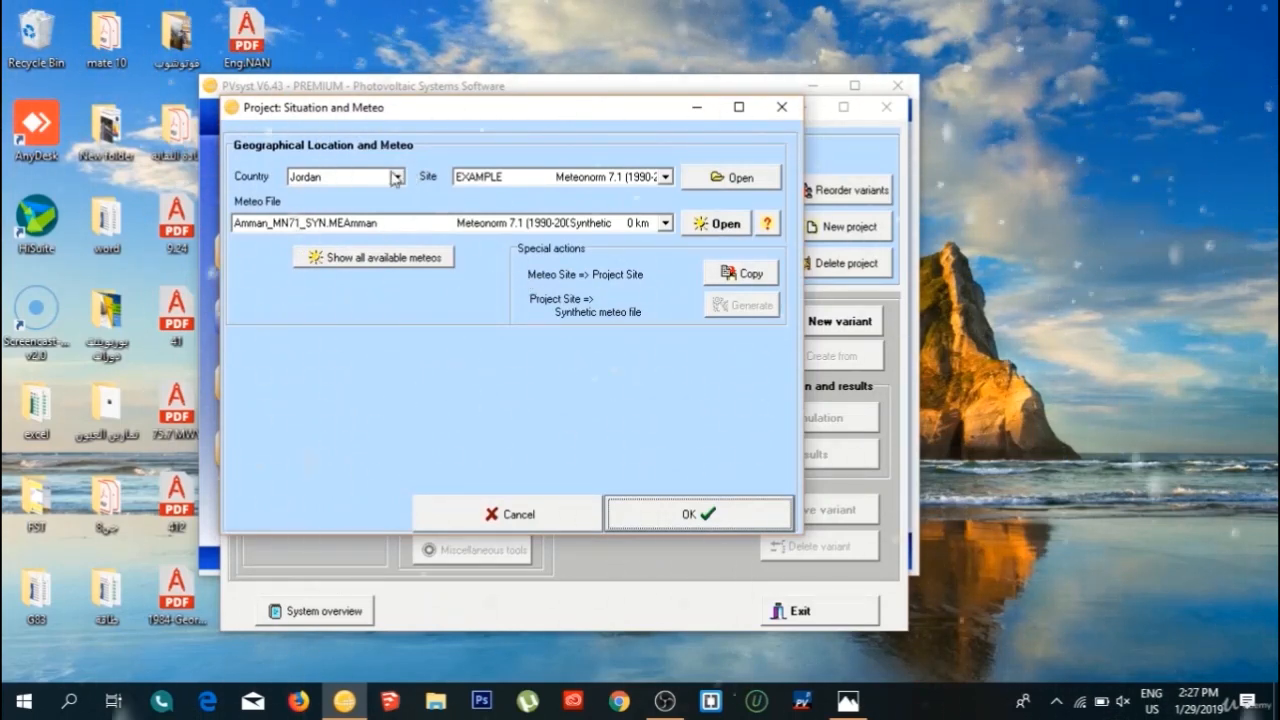
click(396, 177)
drag(398, 240, 417, 192)
click(330, 242)
click(664, 177)
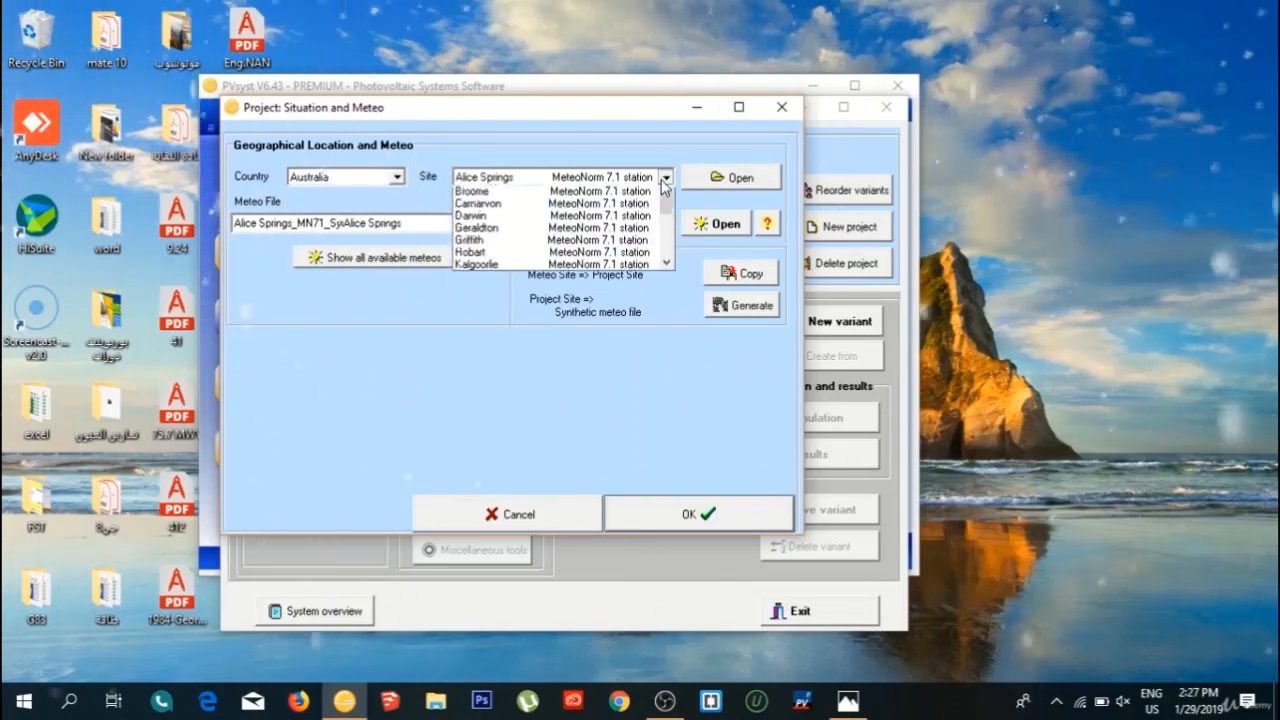
drag(666, 218, 668, 192)
click(537, 365)
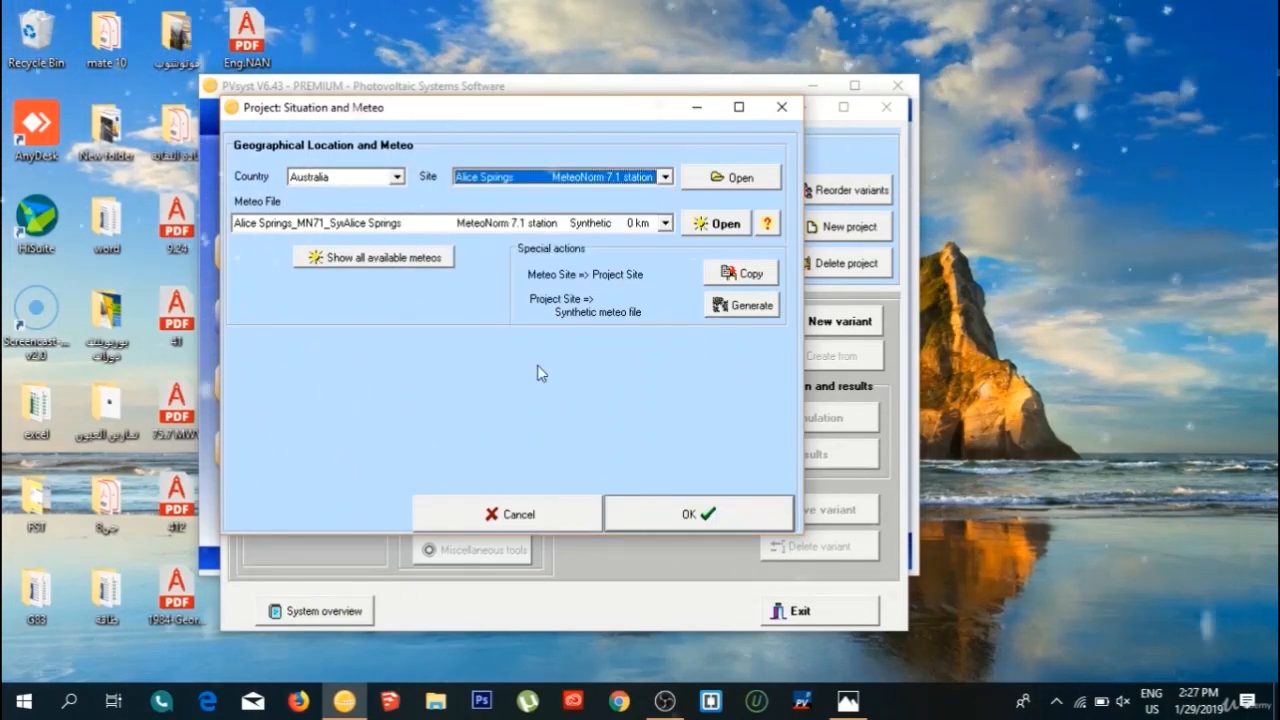
key(Return)
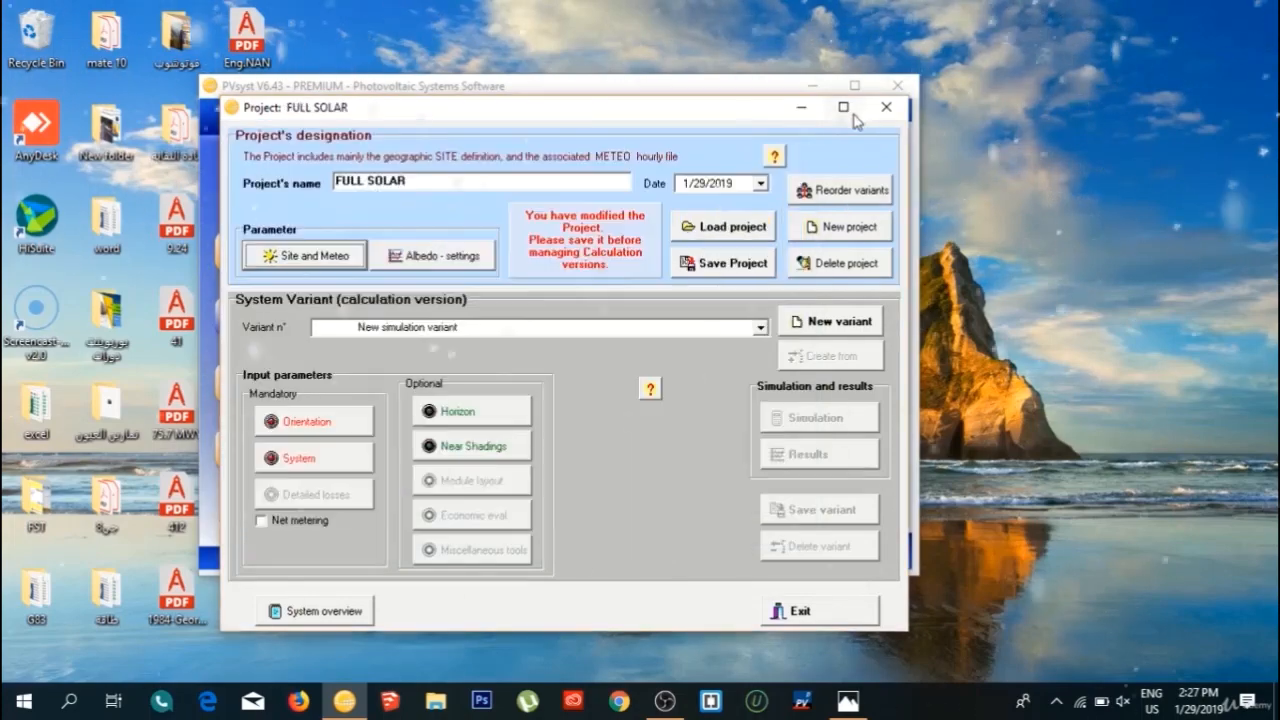
Leave the project and open the Abu Dhabi Meteonorm 7.1 (1992-2004) site under Asia from the geographical sites database.
click(880, 116)
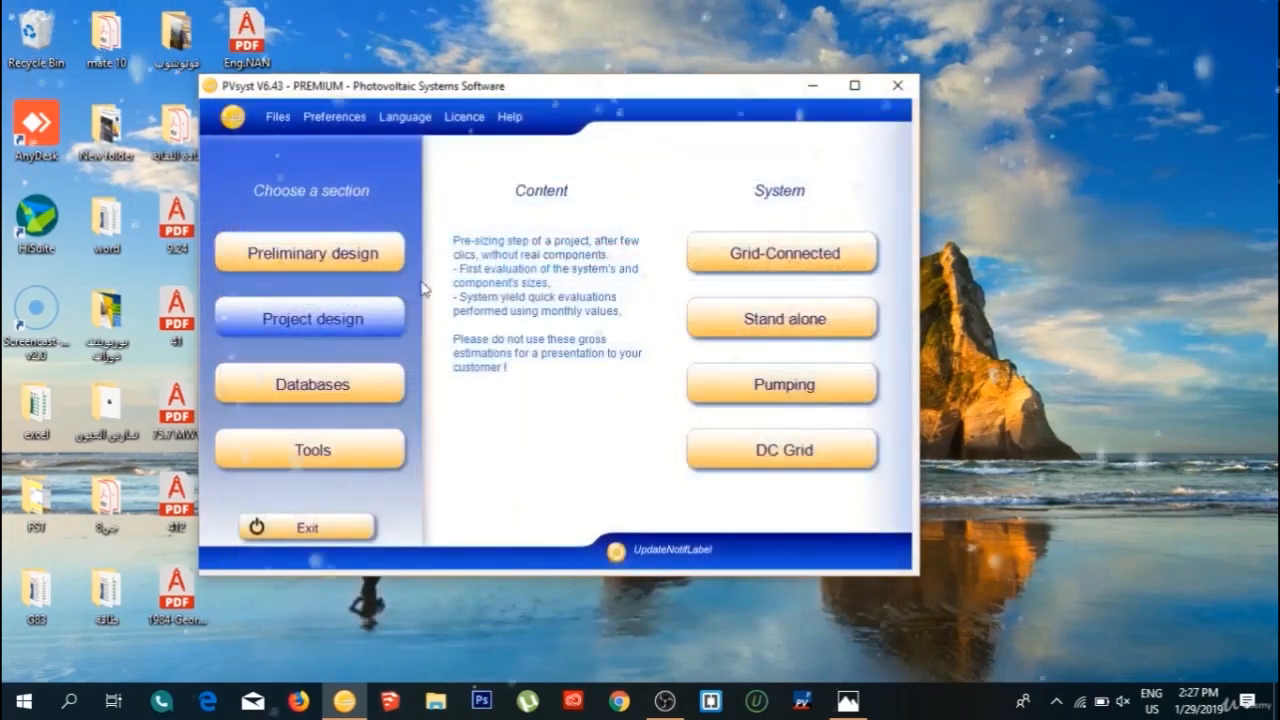
click(312, 393)
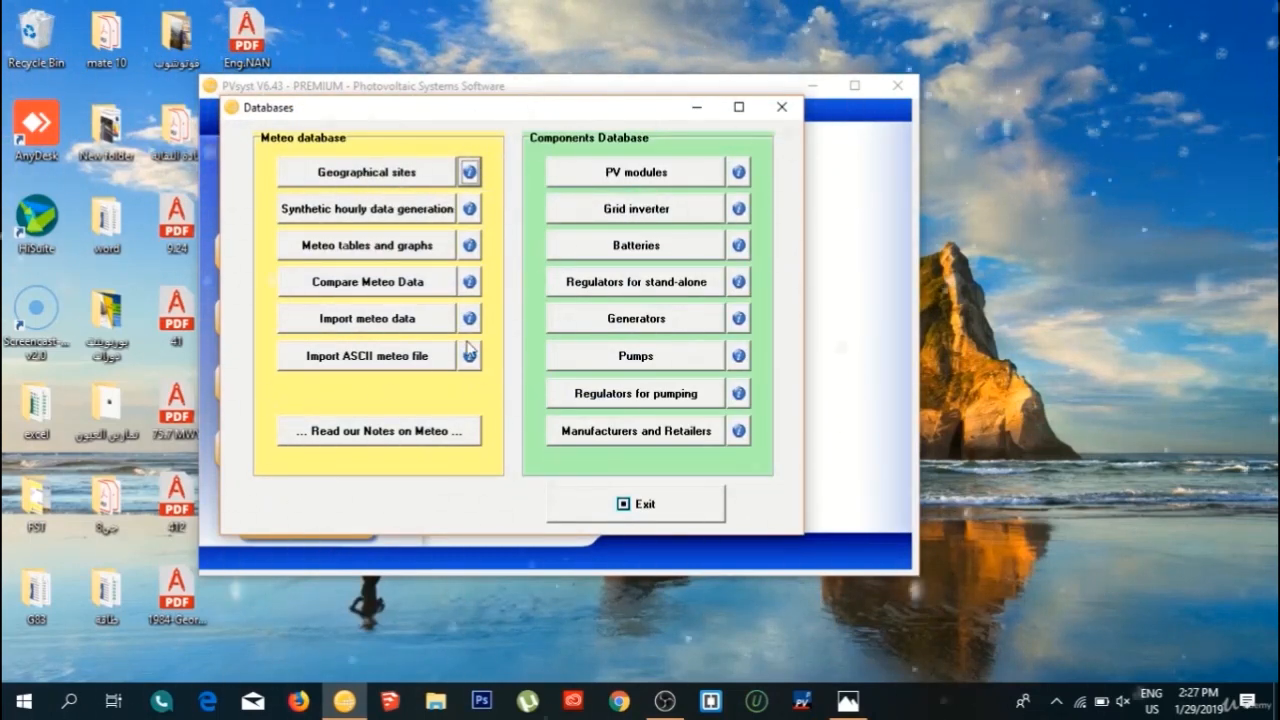
click(390, 172)
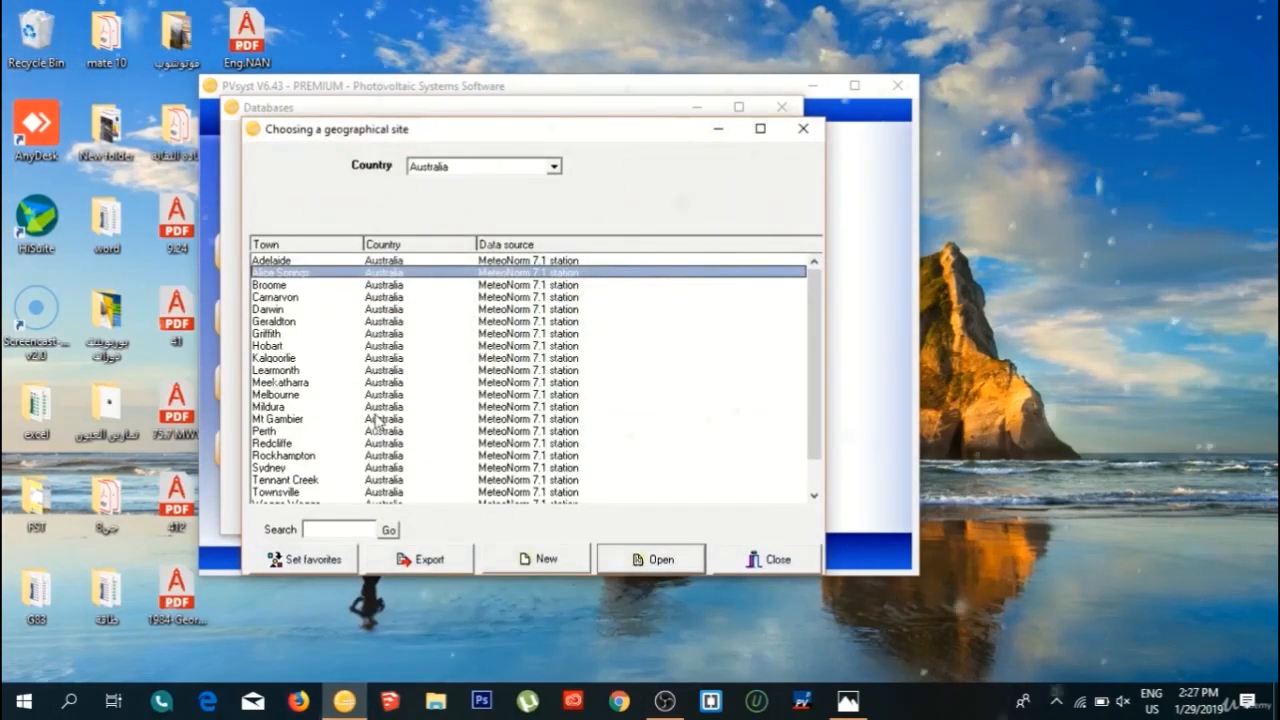
click(486, 167)
click(480, 194)
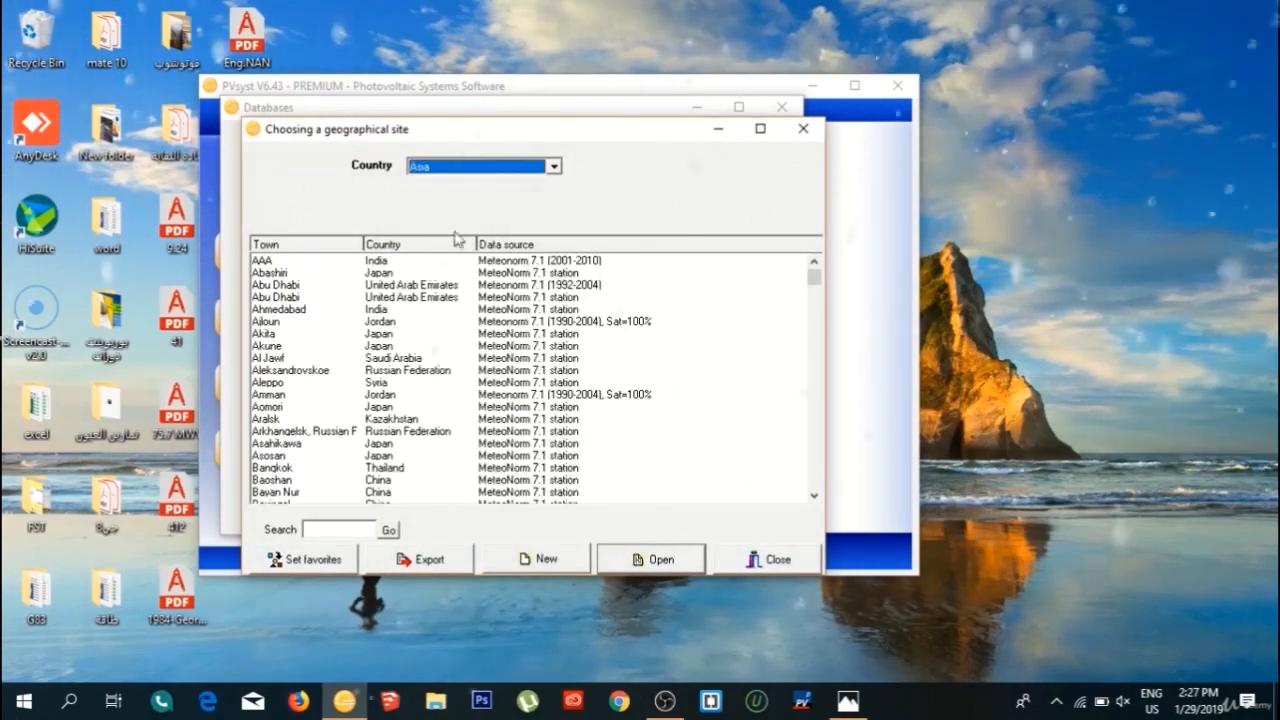
click(304, 287)
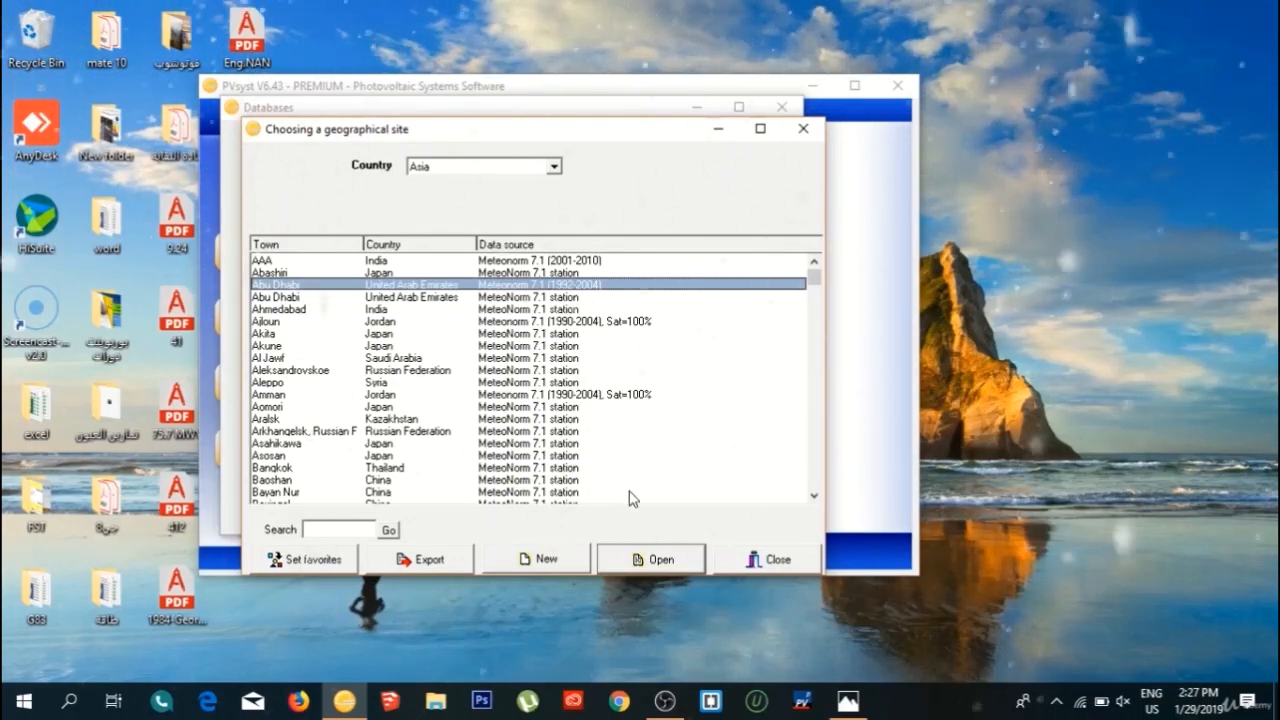
click(628, 548)
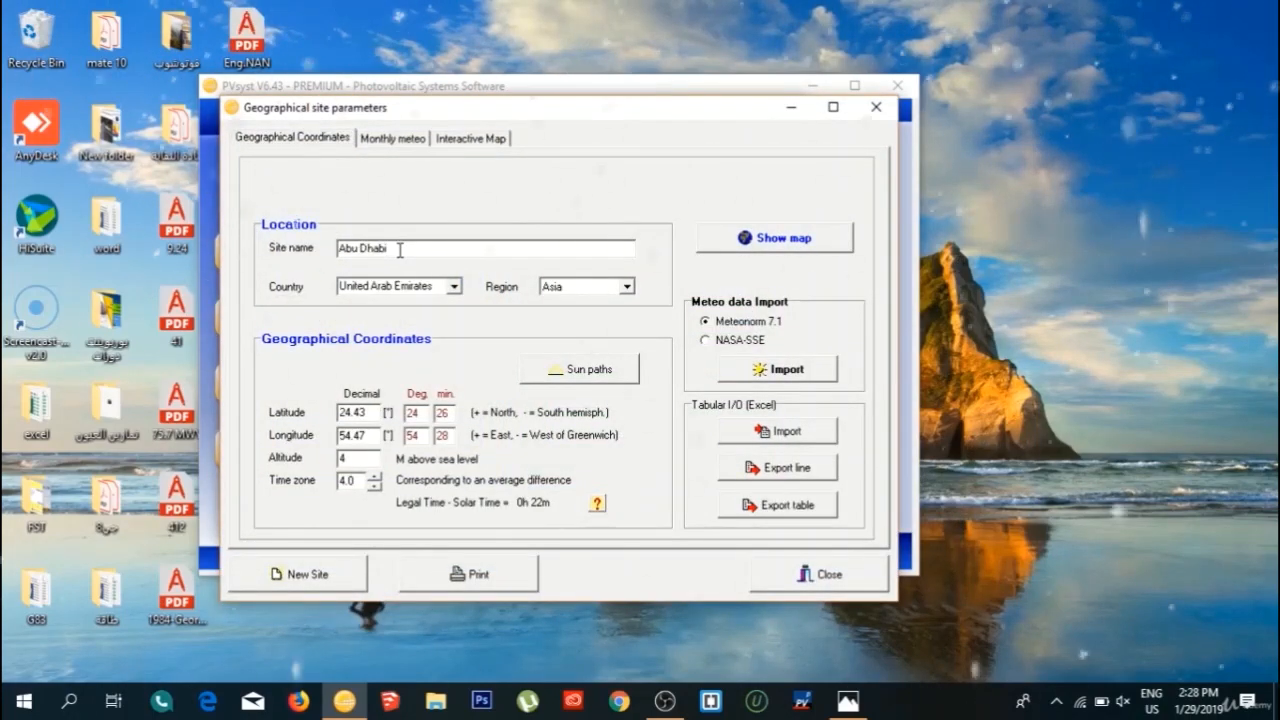
Rename the site as FULL SOLAR and import its irradiance and temperature data from Meteonorm 7.1, overwriting the present data.
key(BackSpace)
key(BackSpace)
key(BackSpace)
key(BackSpace)
key(BackSpace)
key(BackSpace)
key(BackSpace)
key(BackSpace)
key(BackSpace)
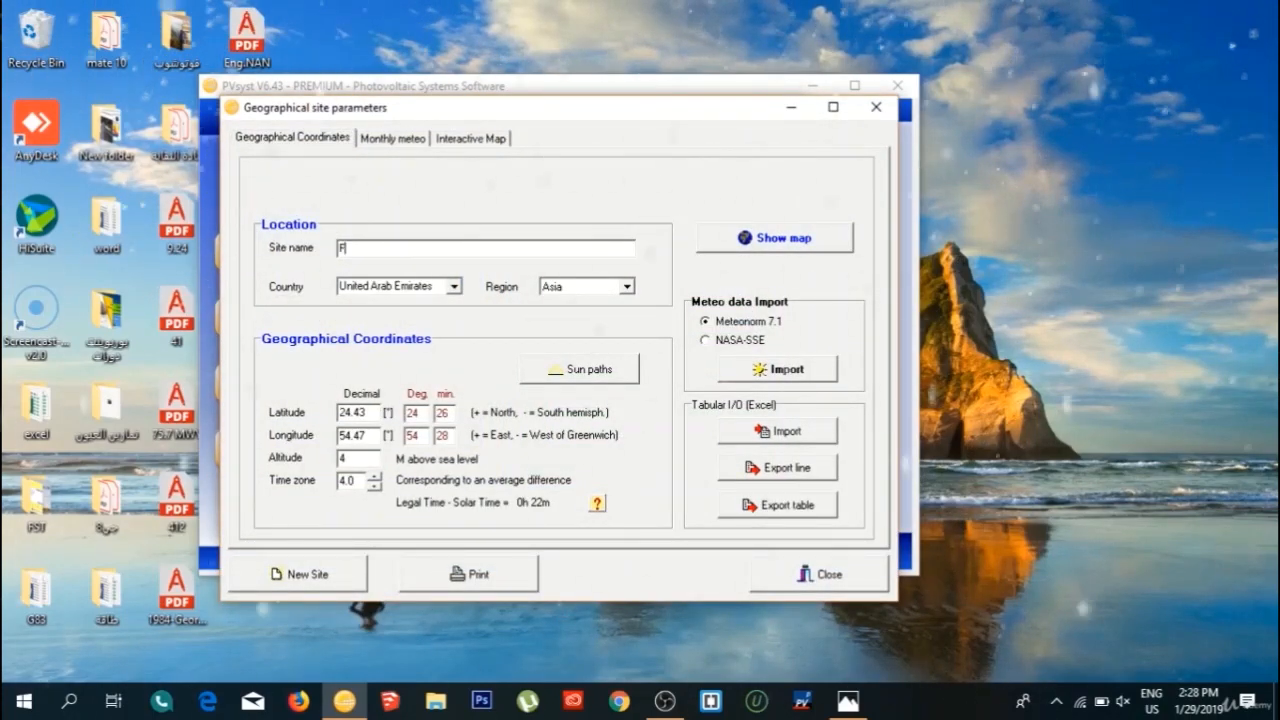
text(FULL SOLAR)
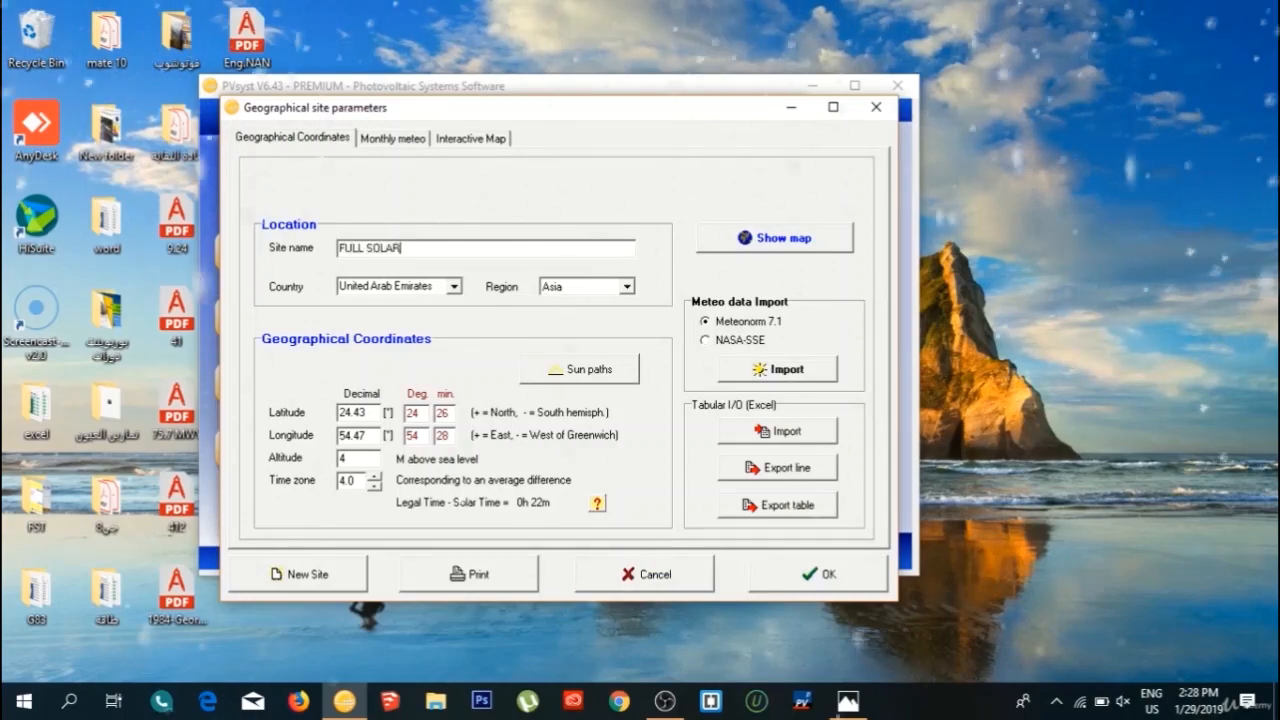
click(778, 370)
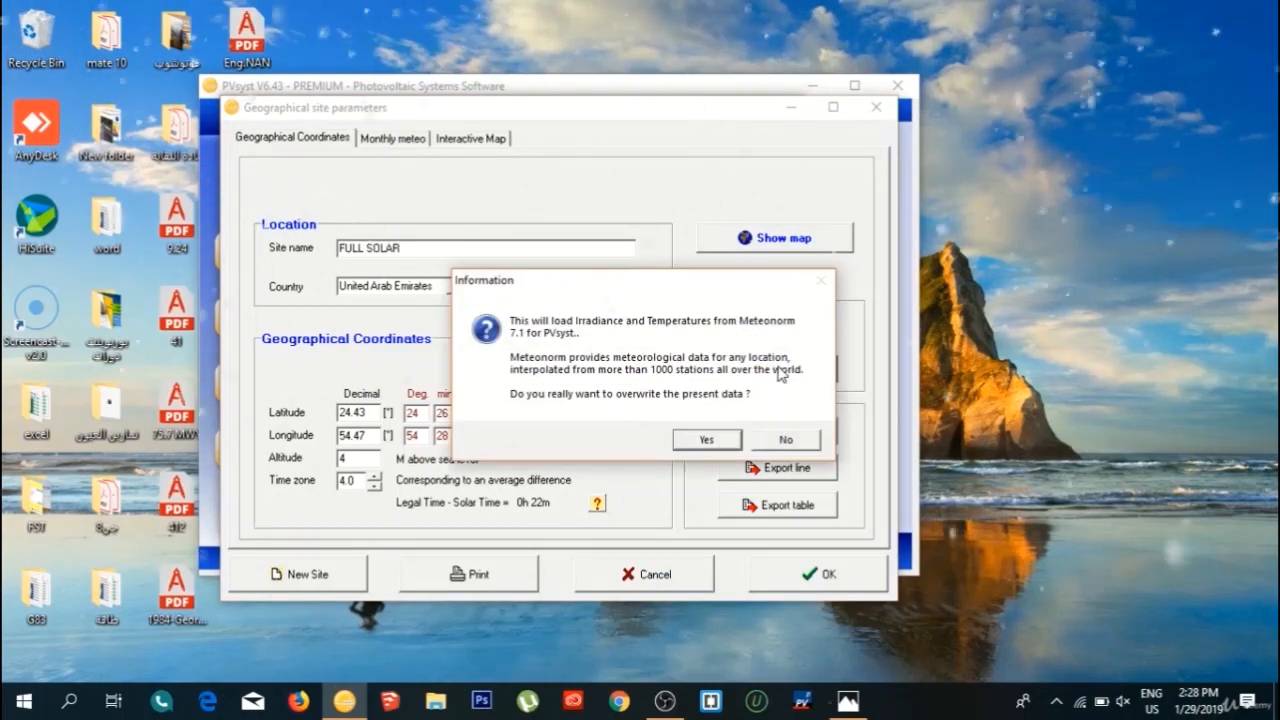
click(703, 440)
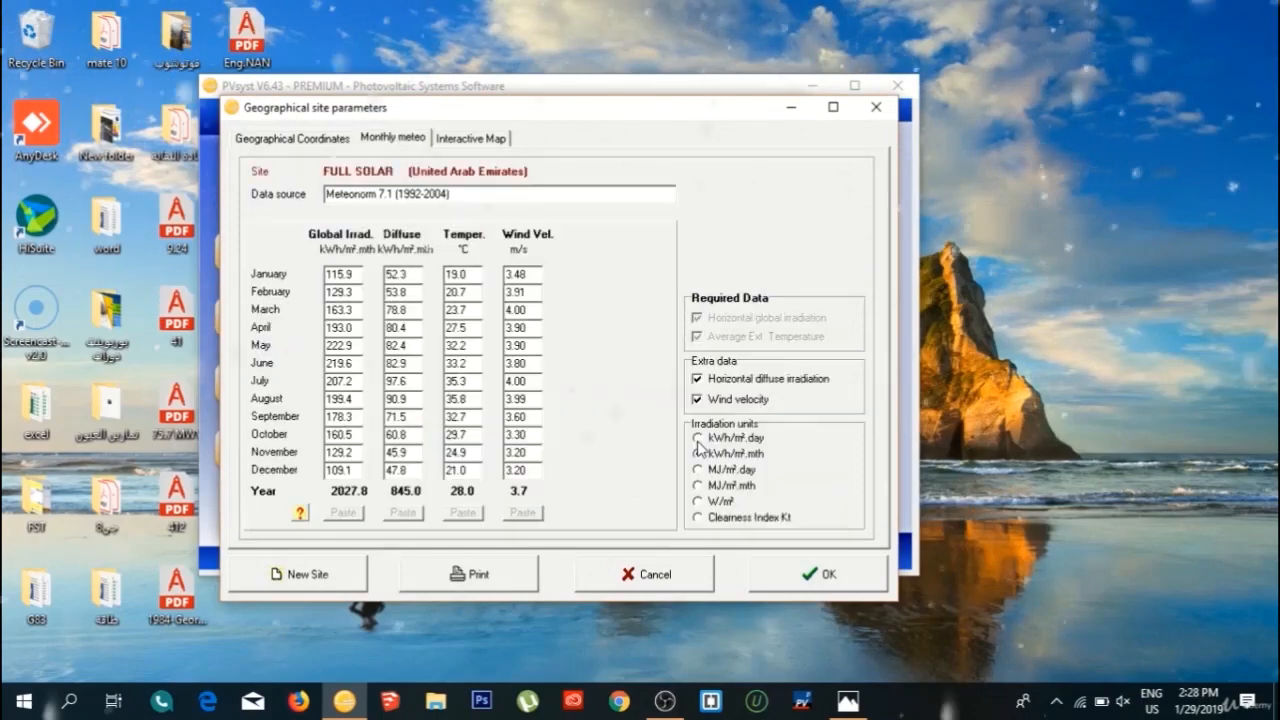
Save the geographical site file as FULL SOLAR_MN71_1992 to 1980 and close the databases.
click(781, 578)
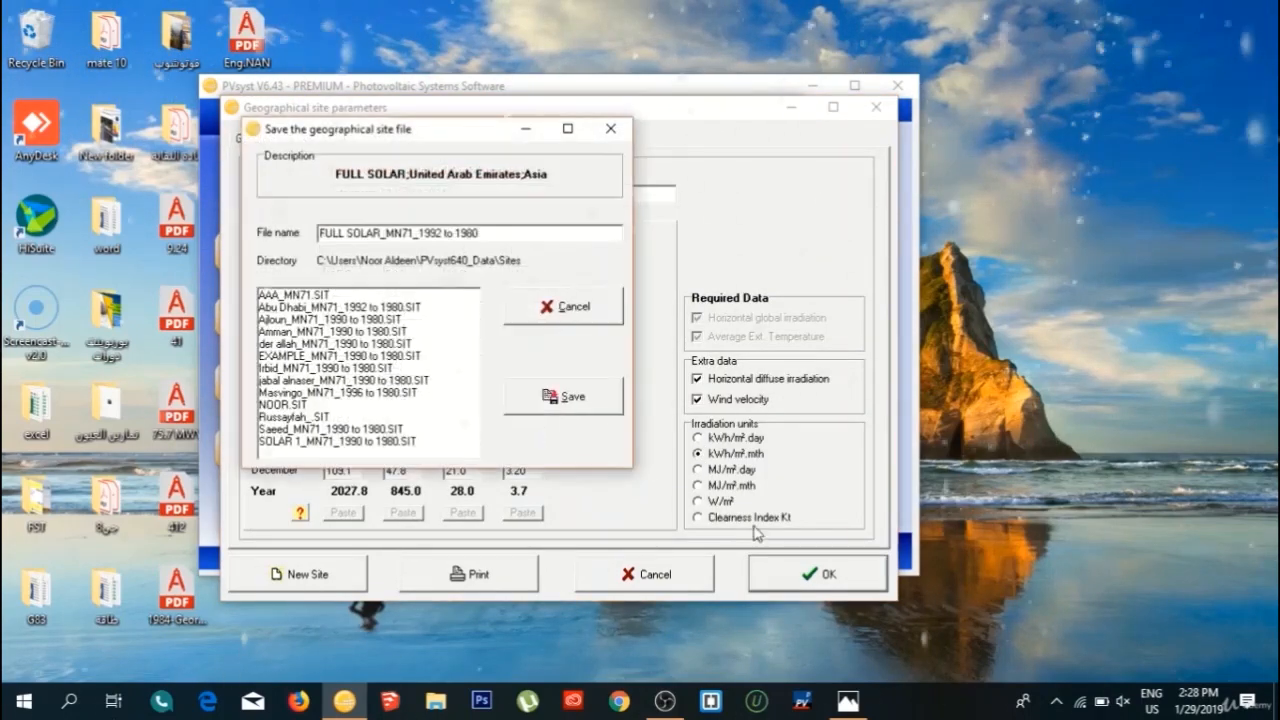
click(548, 396)
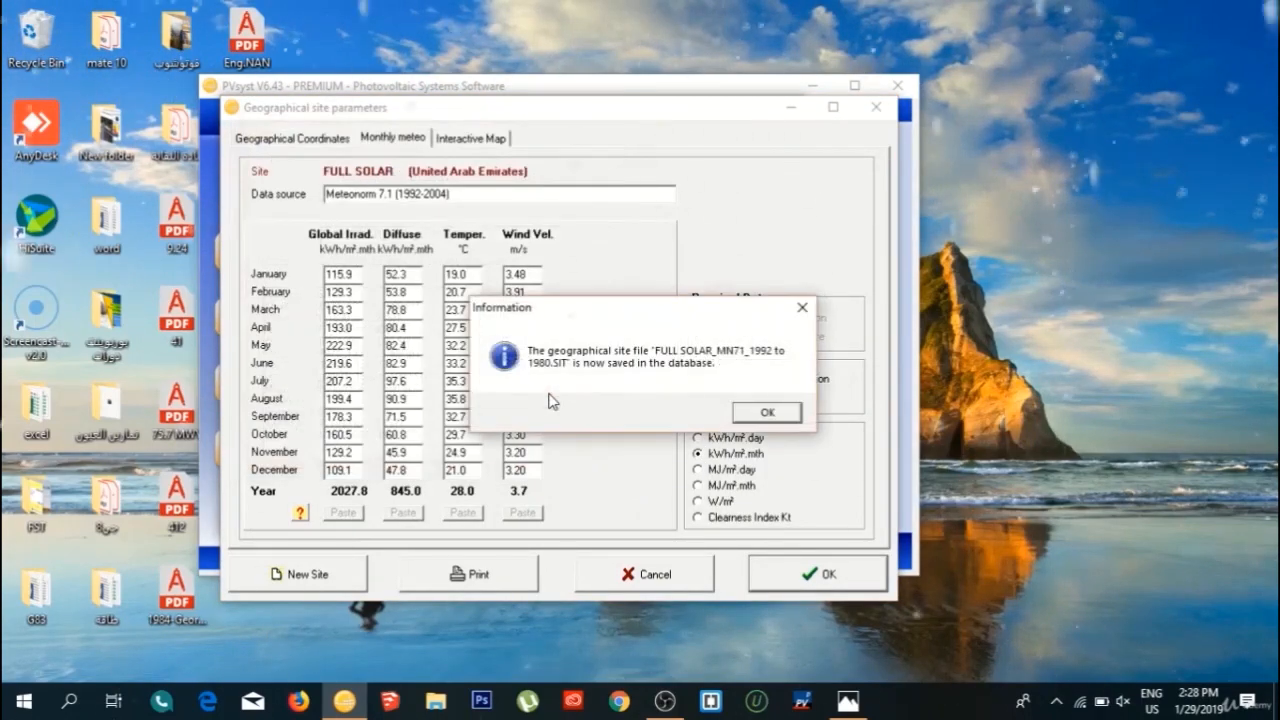
click(762, 411)
click(803, 126)
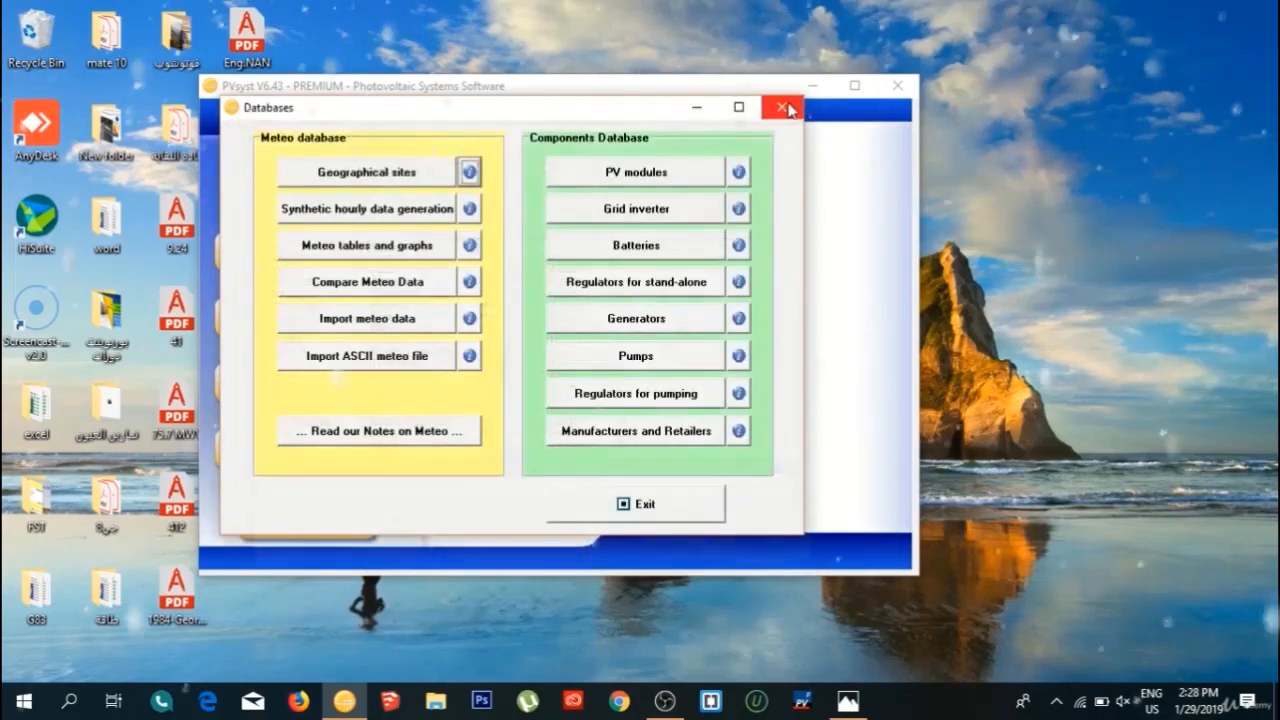
click(783, 107)
Reopen the grid-connected project, set its site to FULL SOLAR under Asia, and save it with the file name EXAMPLE_Project.
click(343, 318)
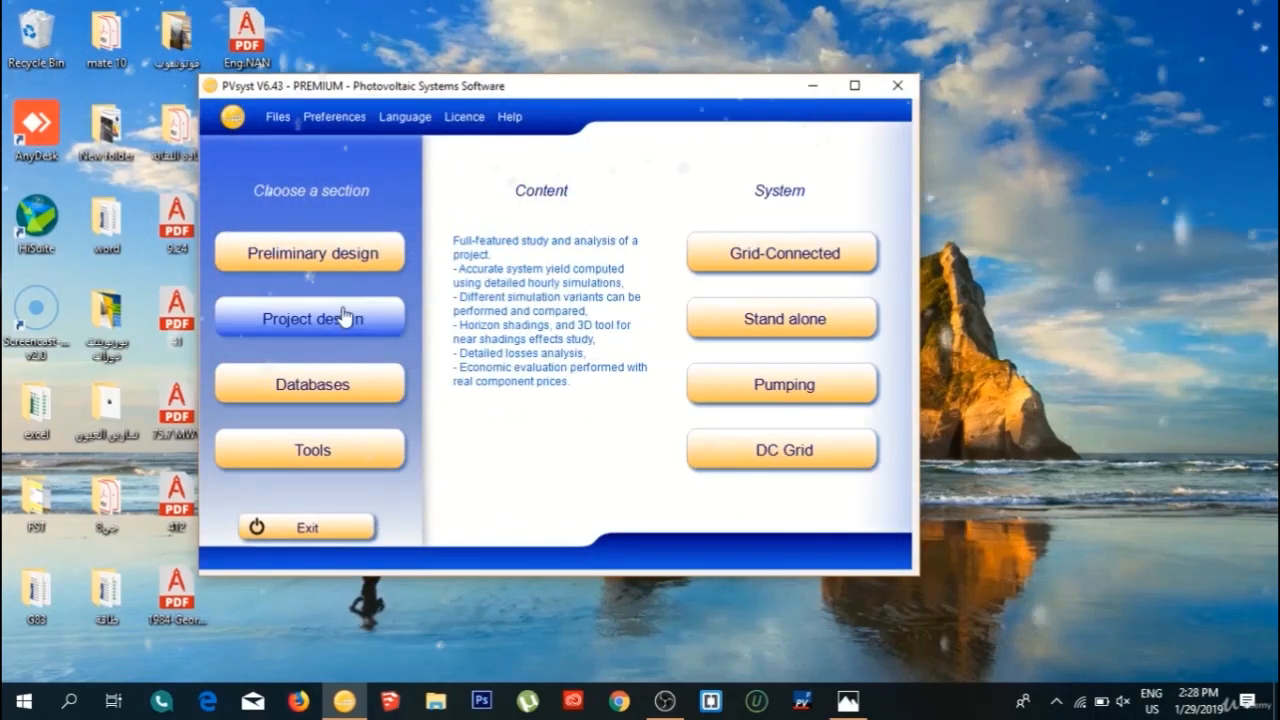
click(765, 258)
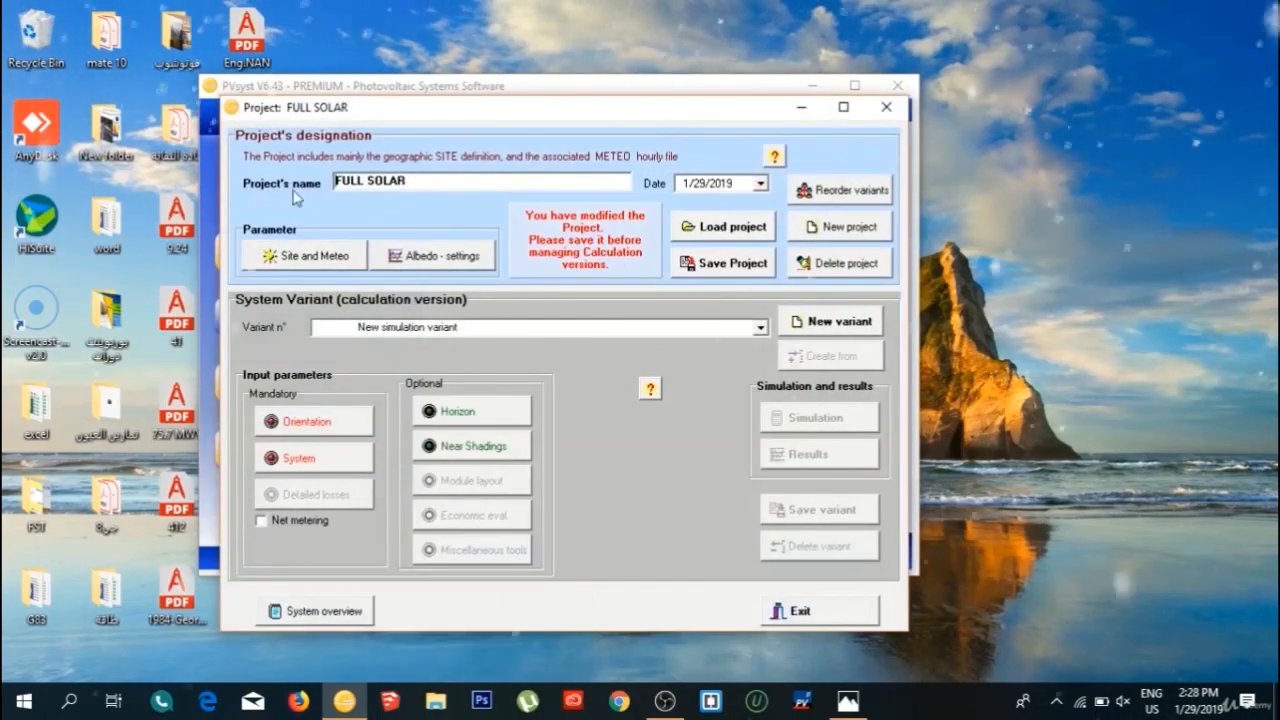
click(304, 256)
click(395, 177)
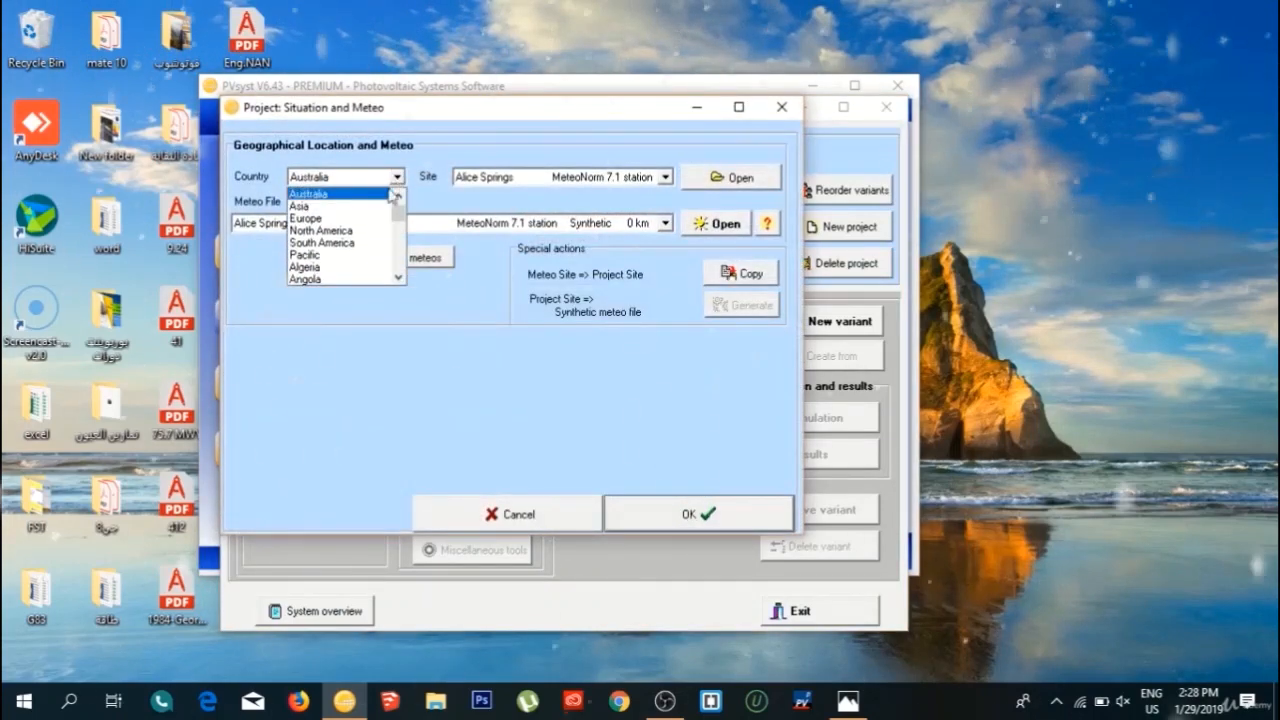
click(320, 206)
click(664, 177)
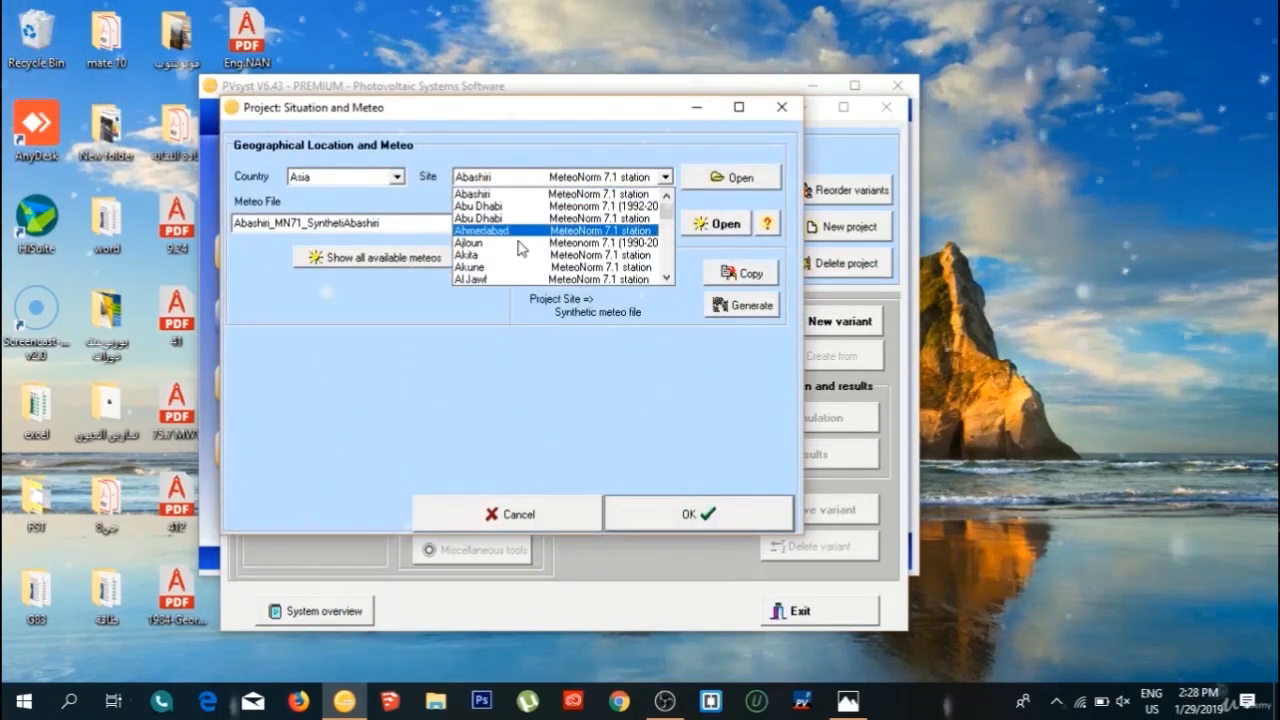
scroll(521, 251, down, 4)
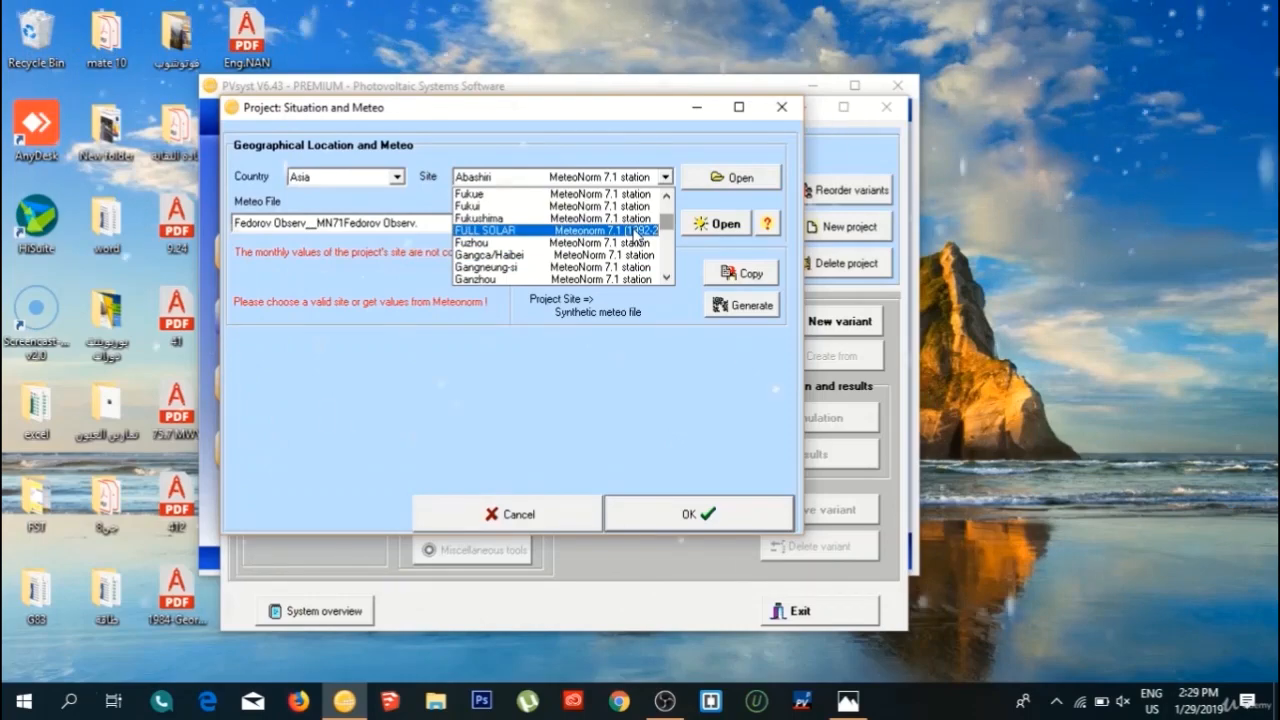
click(636, 232)
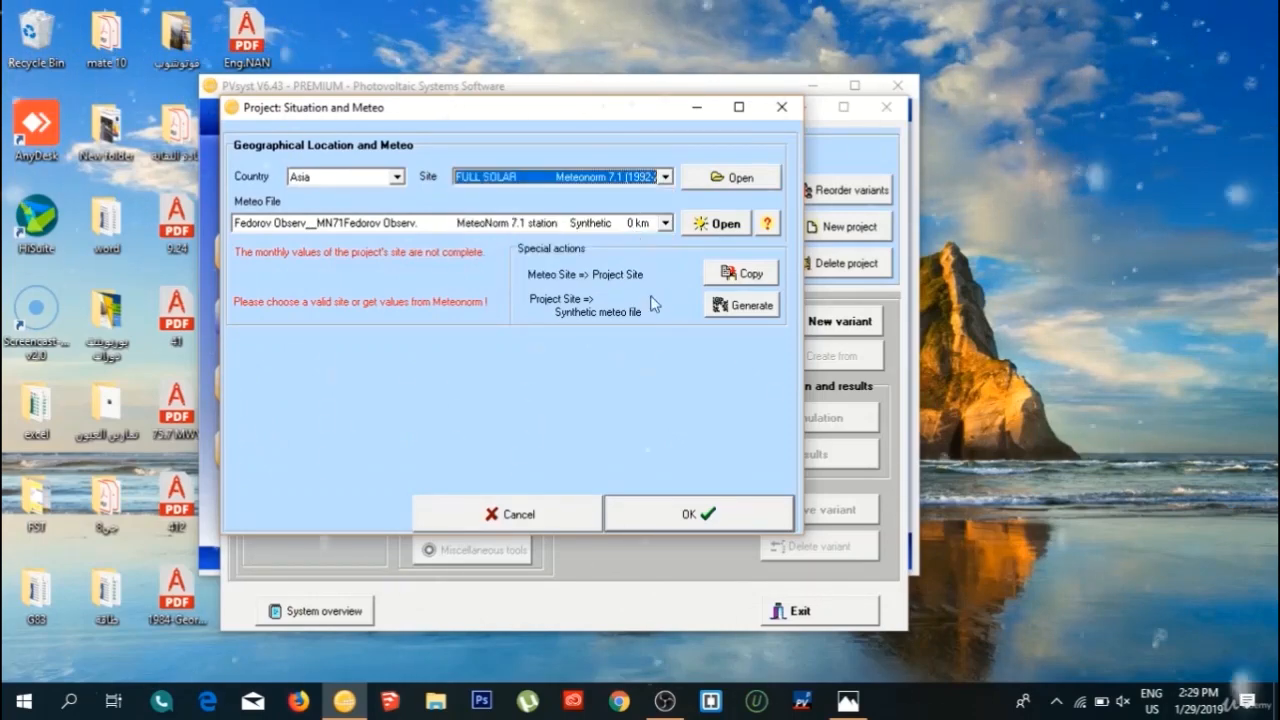
click(699, 514)
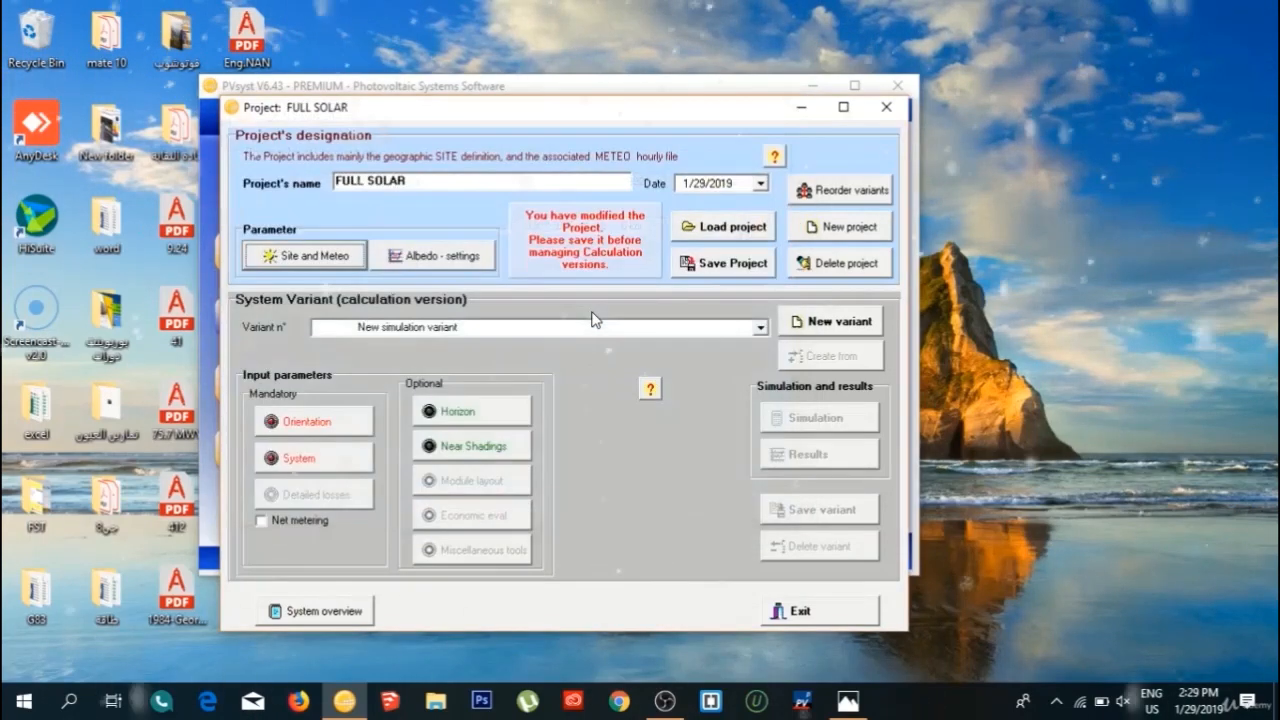
click(688, 268)
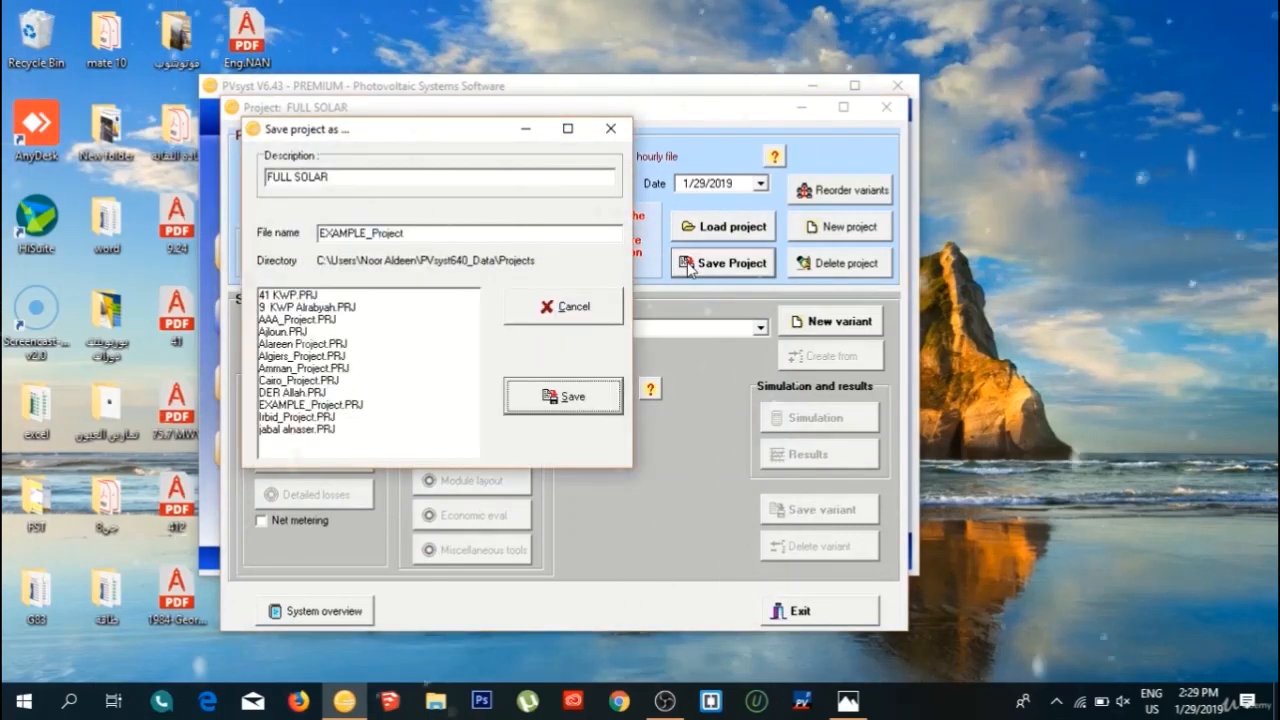
click(565, 397)
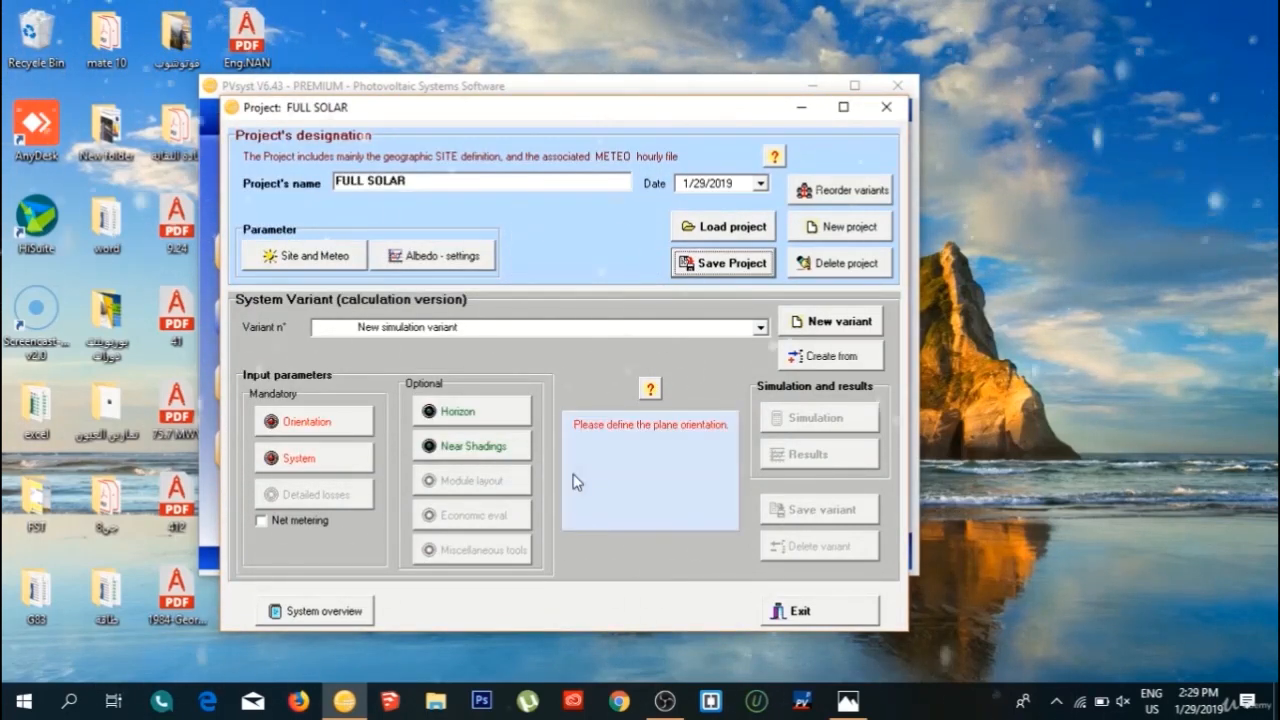
Set the plane tilt in the variant's orientation to 27°.
click(310, 420)
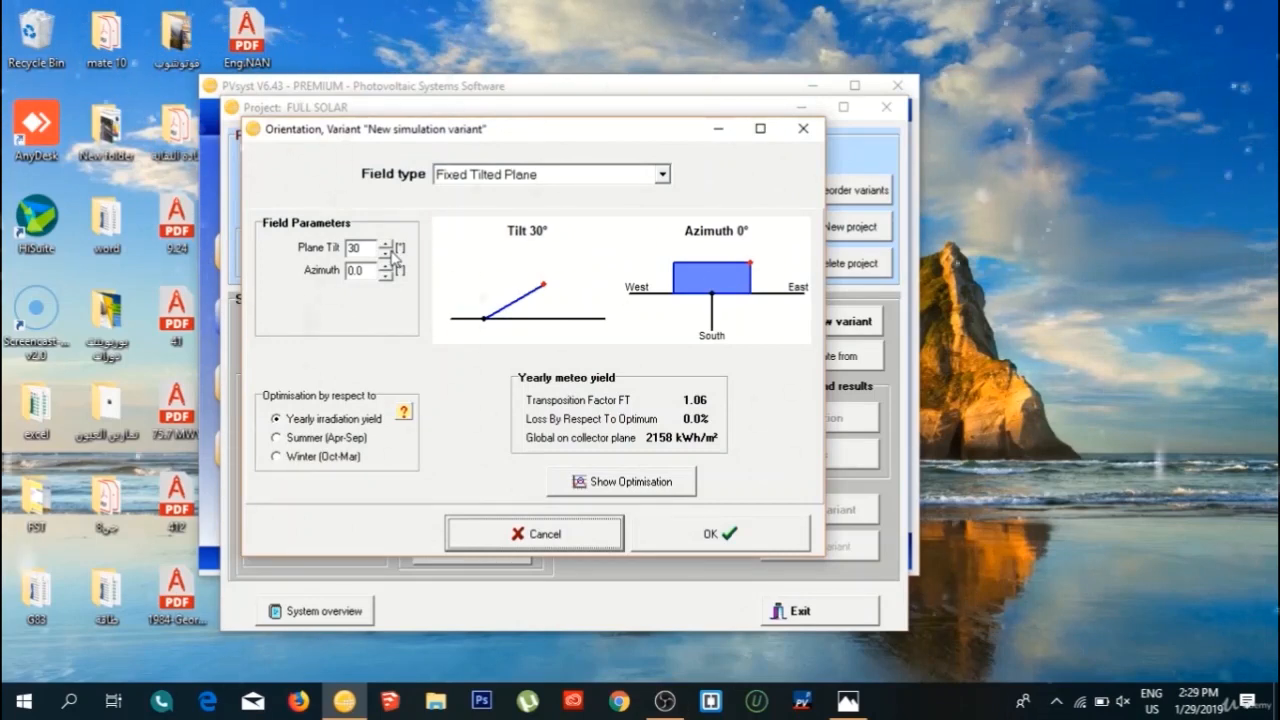
key(Tab)
click(386, 253)
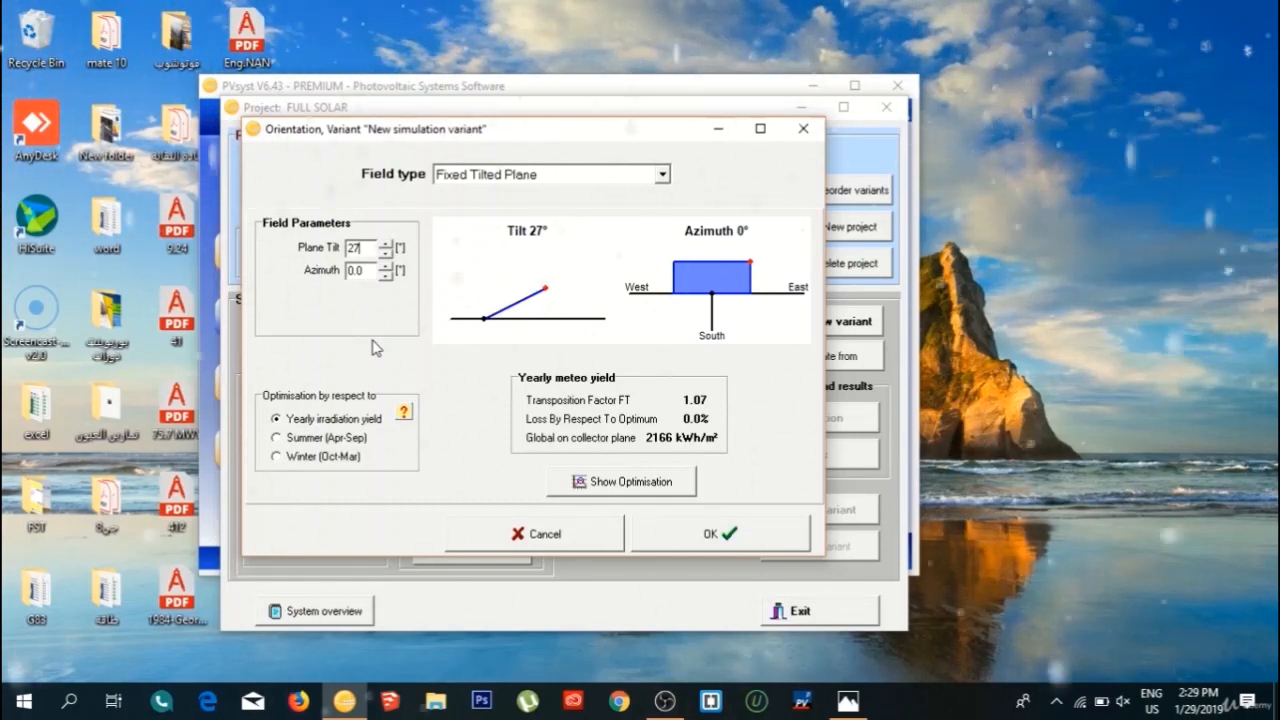
Switch the field type to Several orientations and back to Fixed Tilted Plane, and accept the orientation.
click(567, 175)
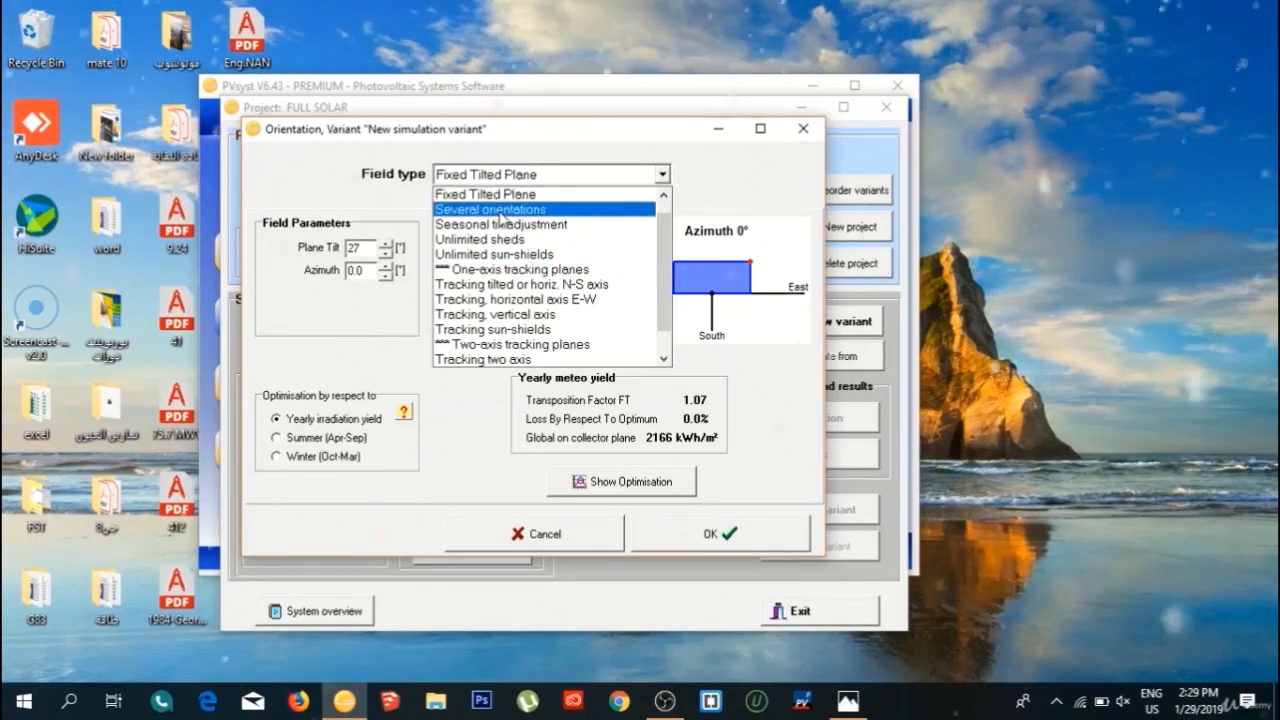
click(500, 217)
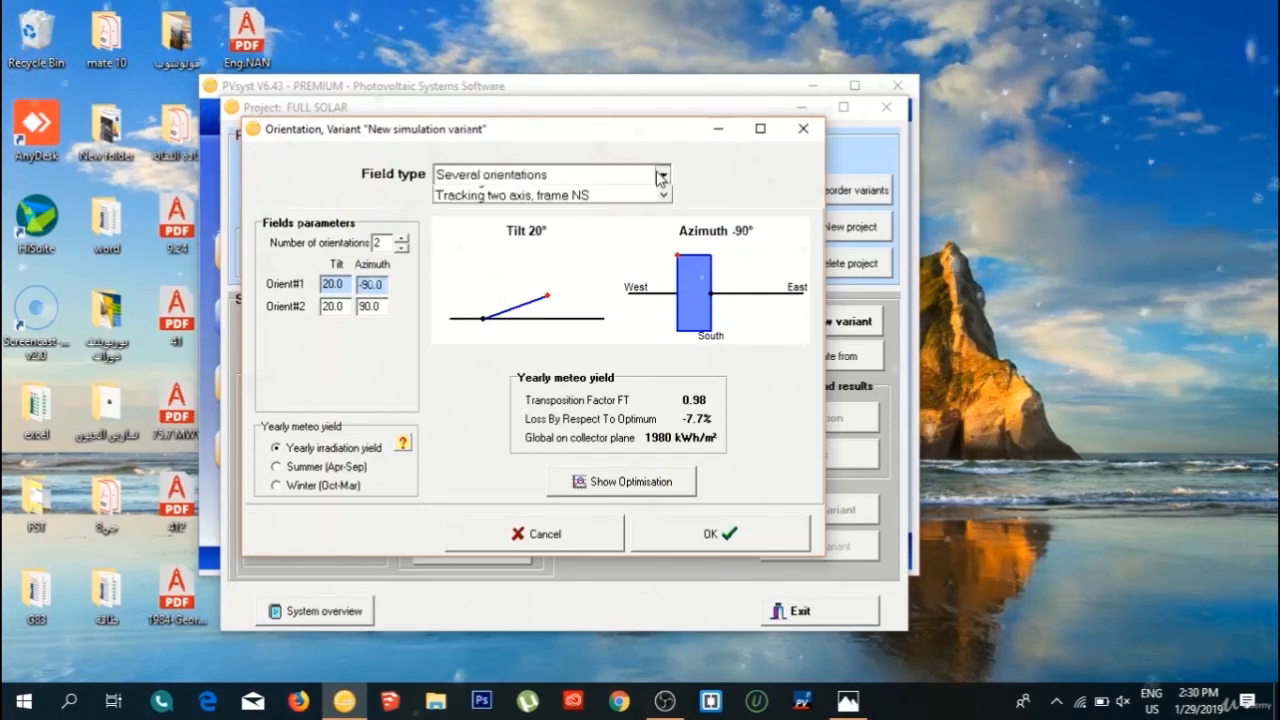
click(662, 174)
scroll(571, 209, up, 1)
click(566, 209)
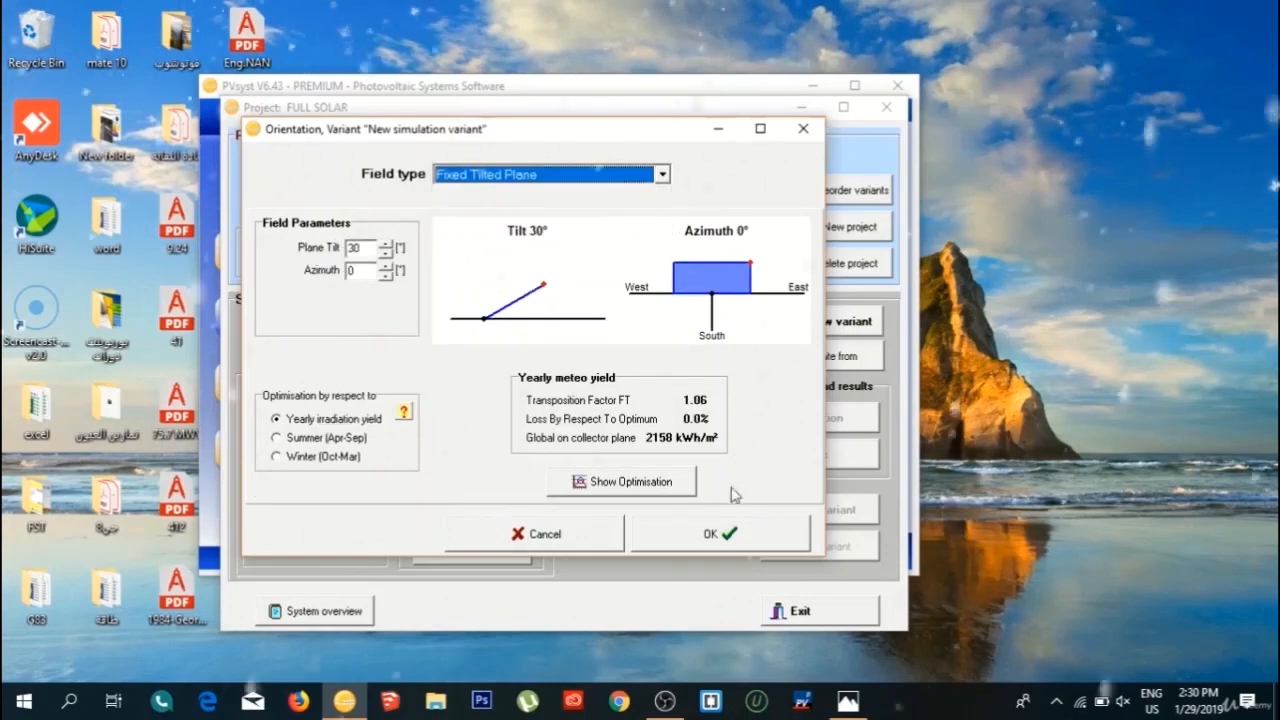
click(728, 533)
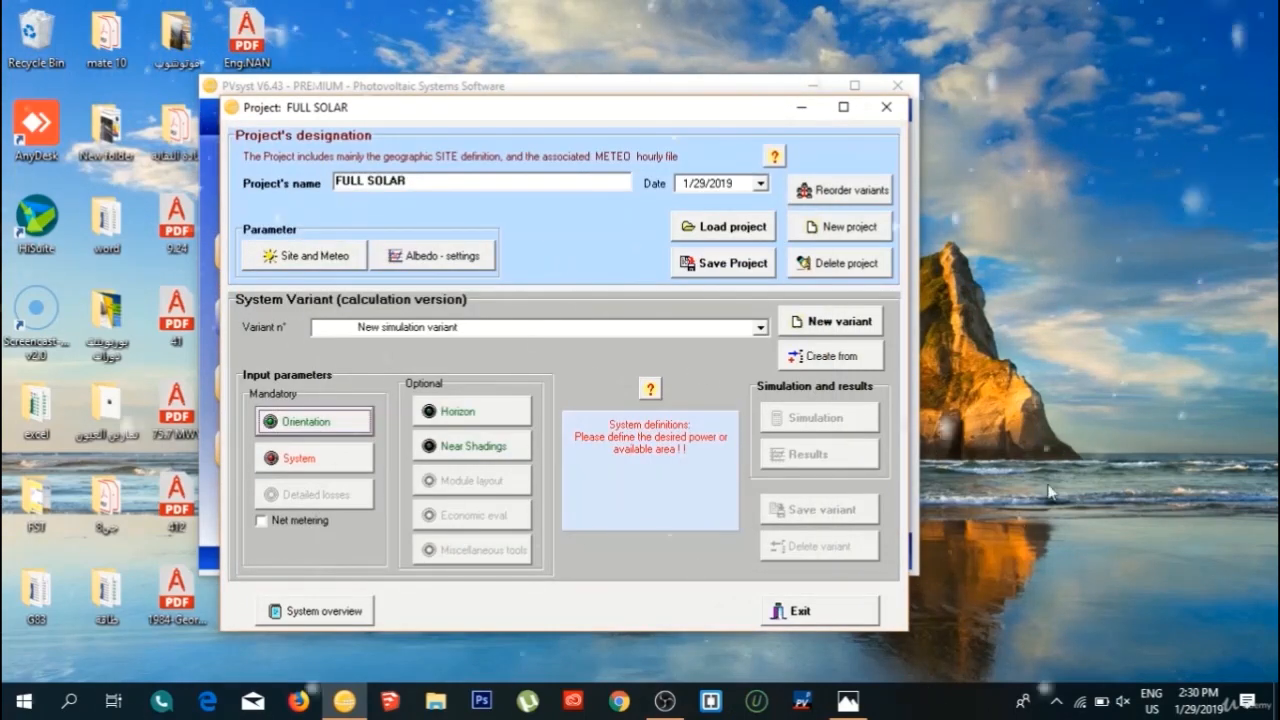
Open the variant's system definition and view the picture of the building with the solar roof in Photos.
click(337, 458)
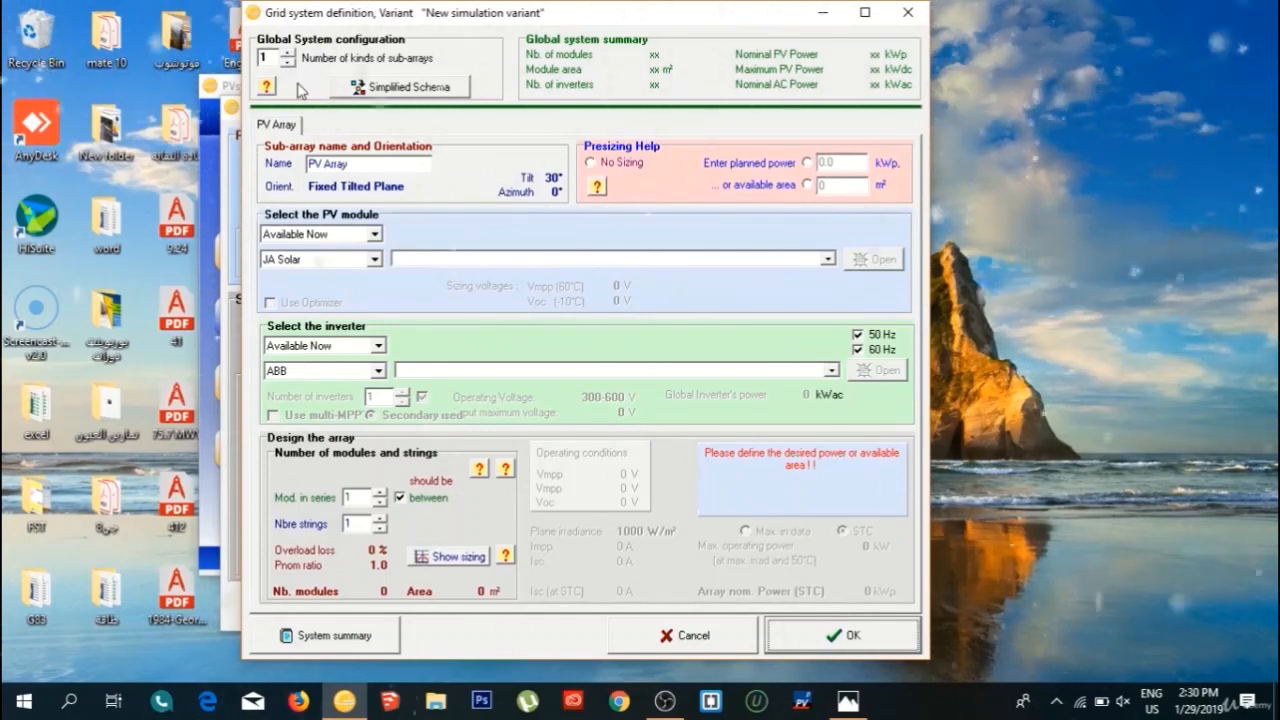
click(848, 702)
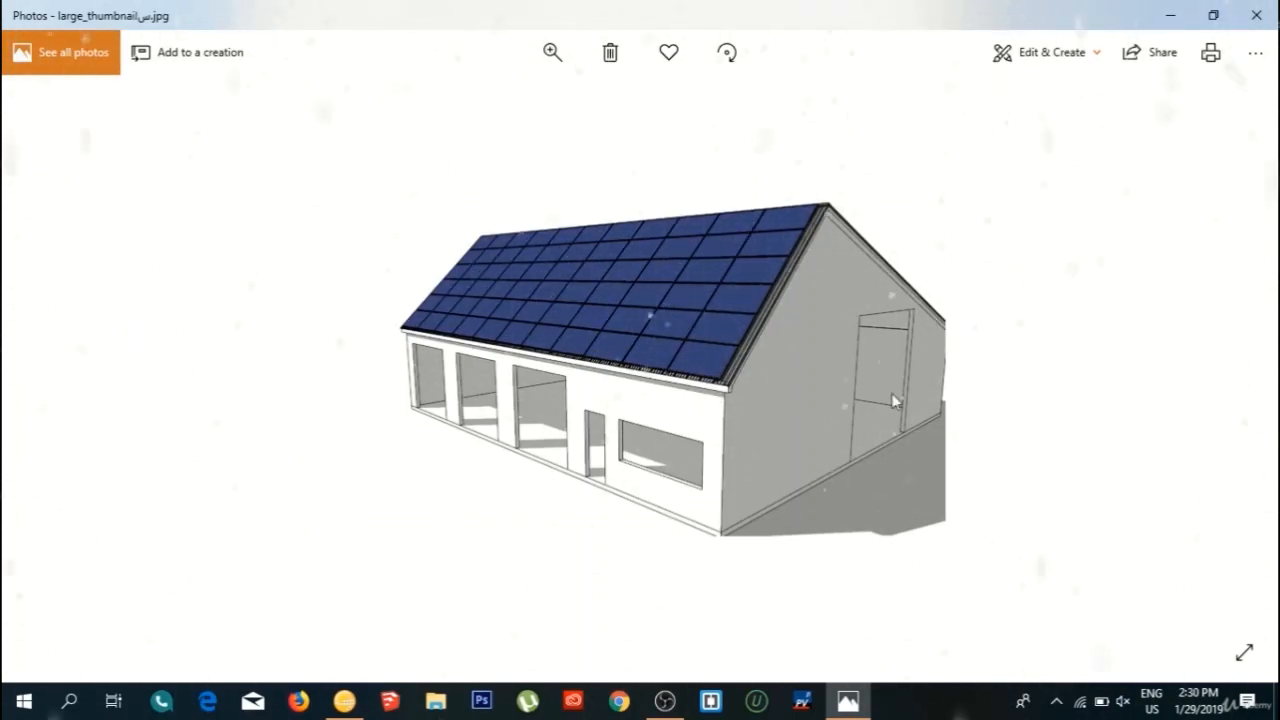
click(846, 703)
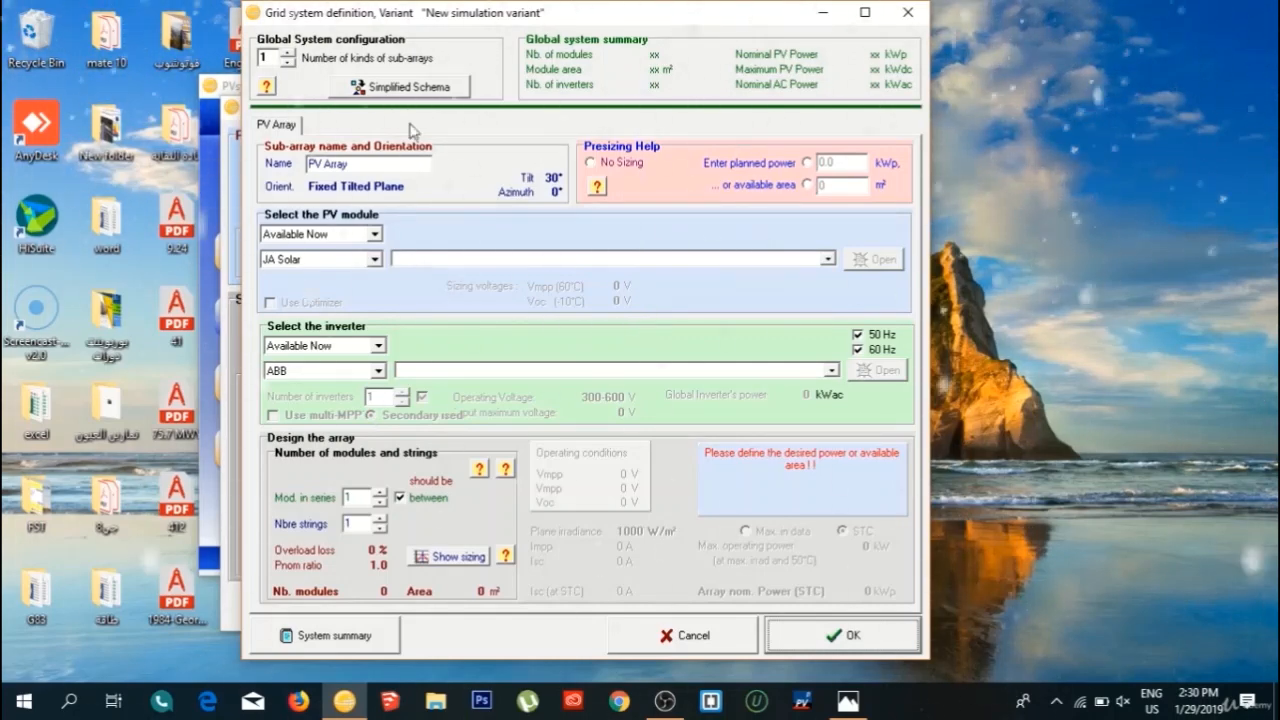
Try two kinds of sub-arrays, view Sub-array #2, and return the number of kinds to 1.
click(288, 52)
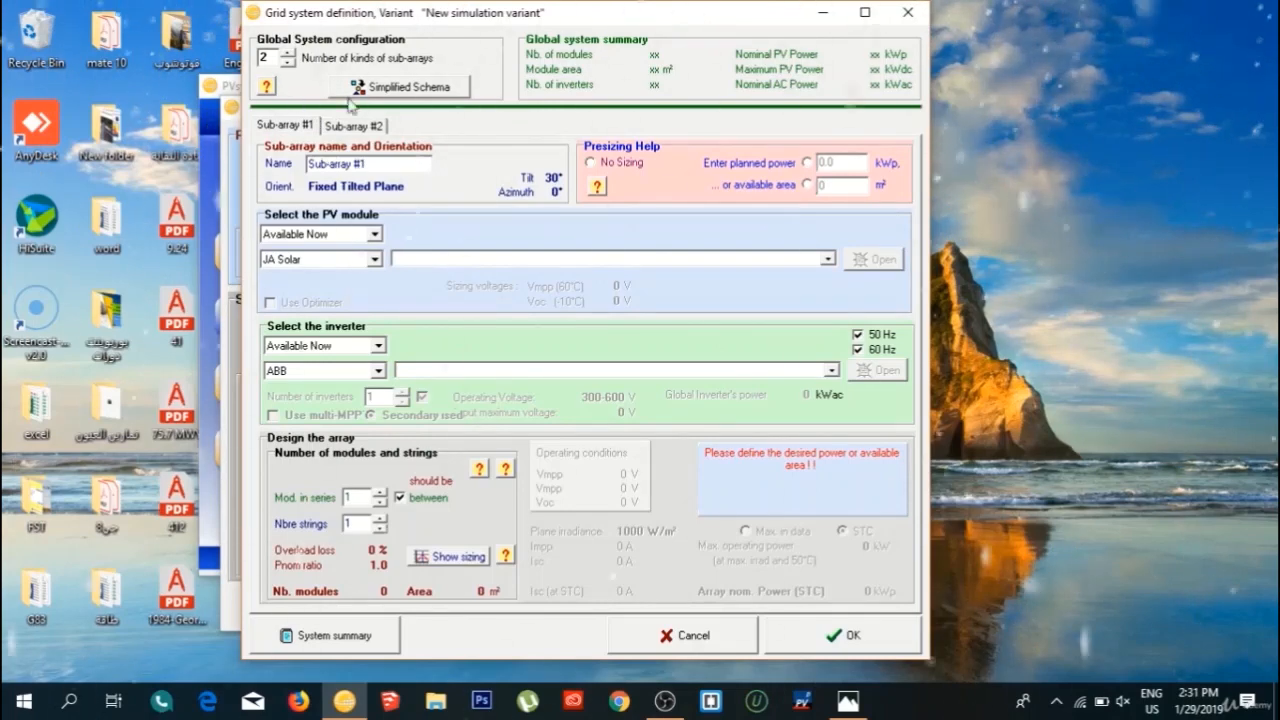
click(362, 127)
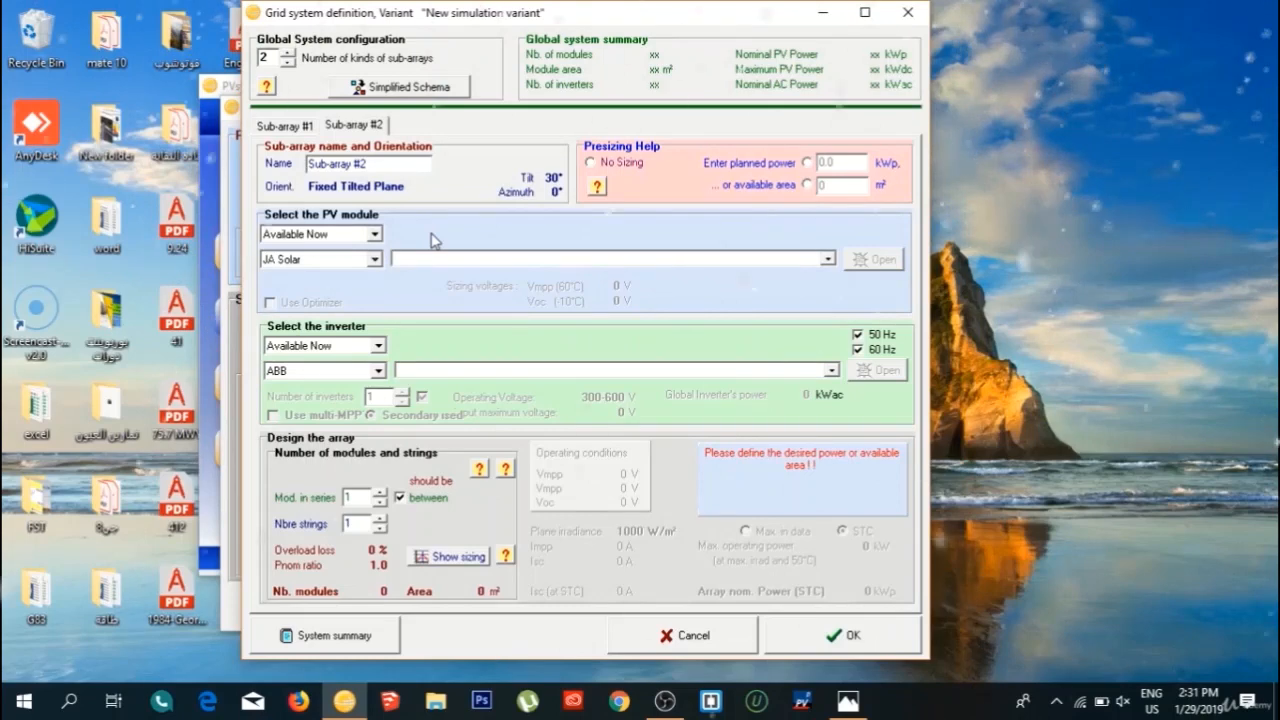
click(288, 63)
Set the planned power in the presizing help to 5 kWp.
click(704, 415)
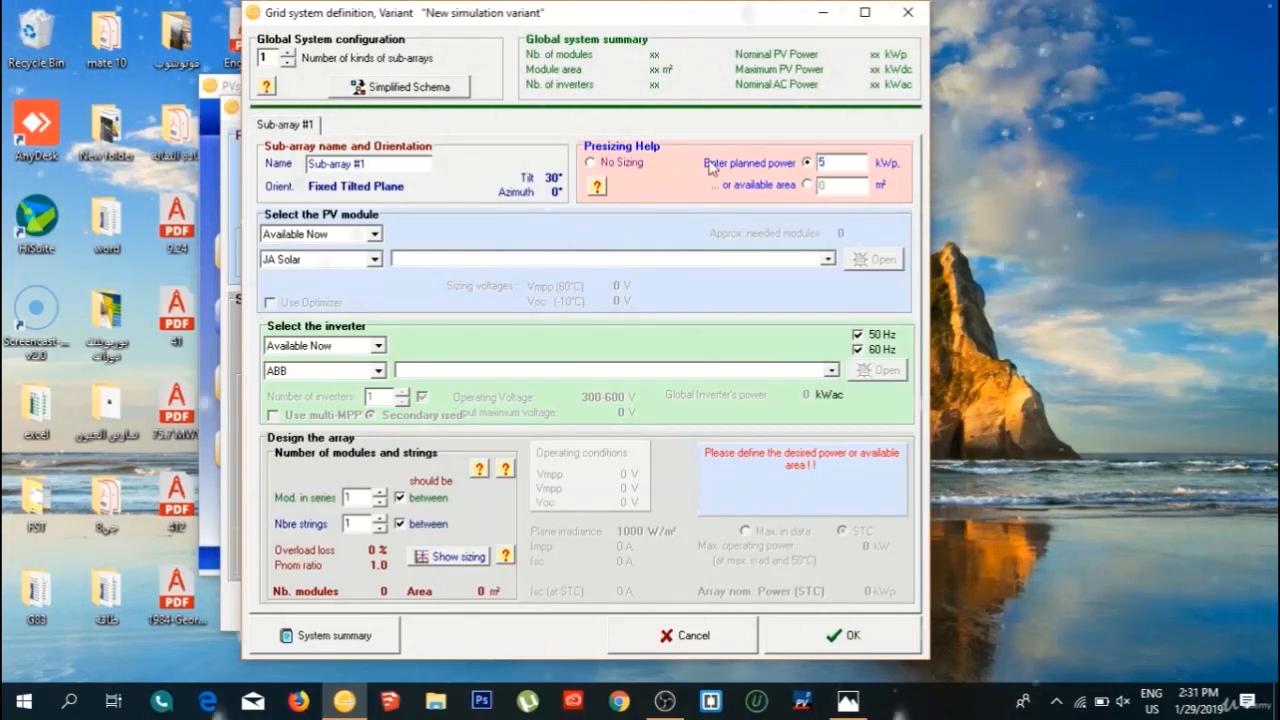
click(648, 223)
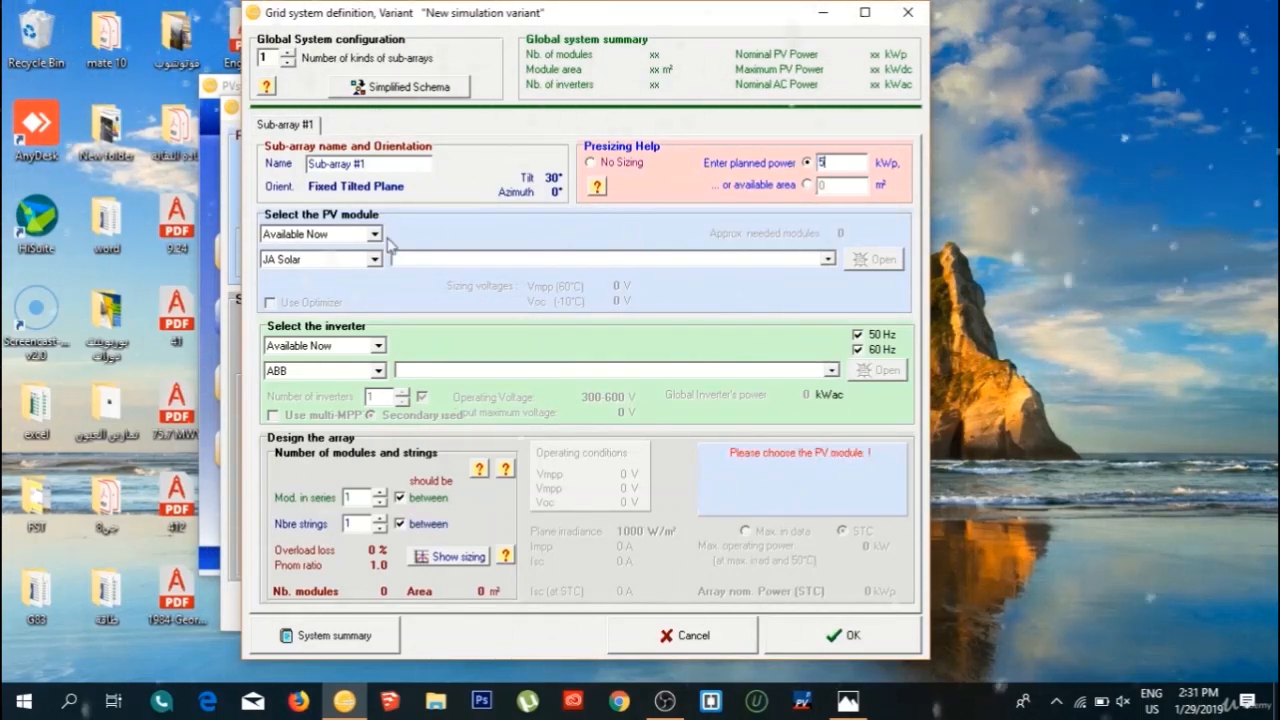
Choose the JA Solar 245 Wp Si-poly module JAP6-60-245/3BB and view its definition.
click(374, 259)
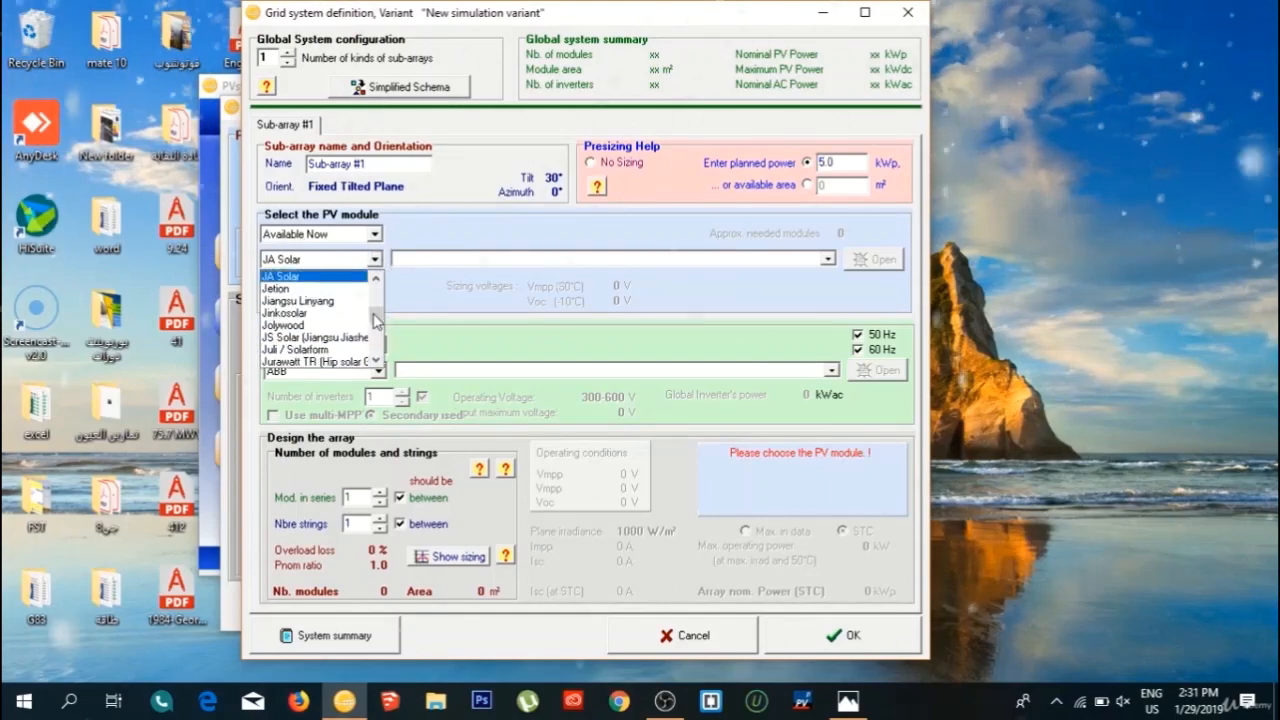
drag(377, 330, 379, 292)
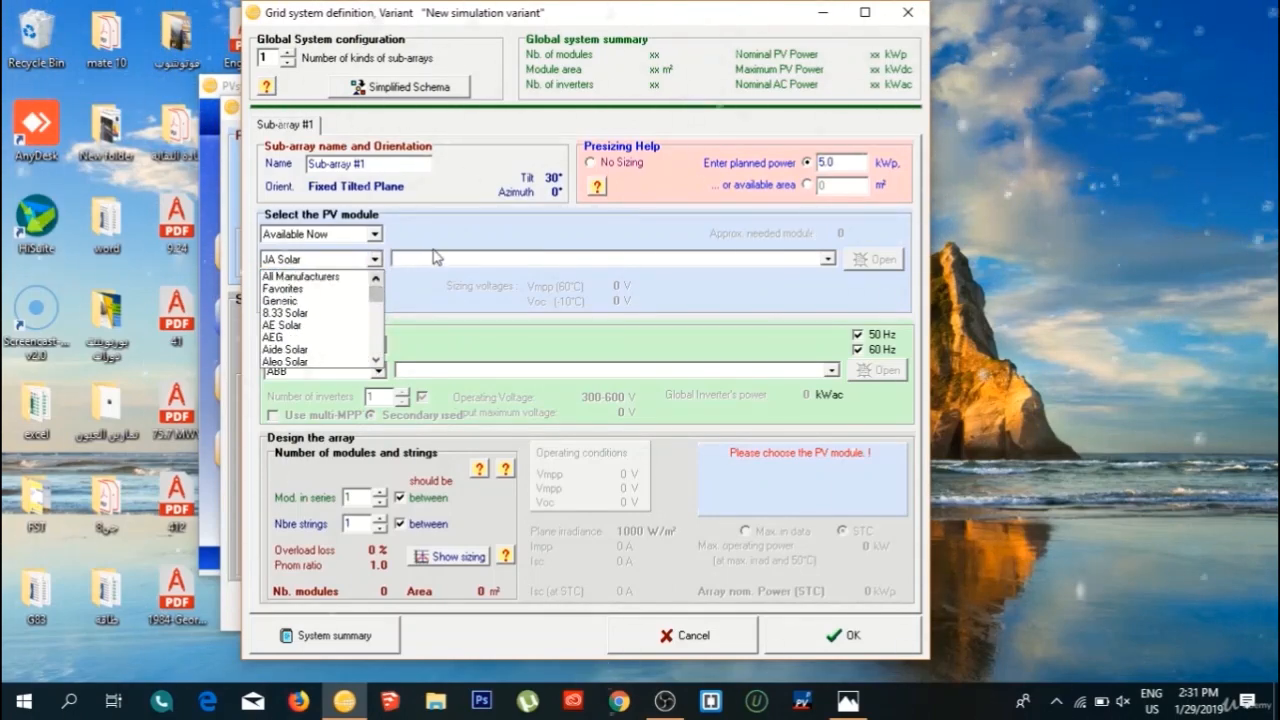
click(438, 259)
click(441, 261)
click(430, 293)
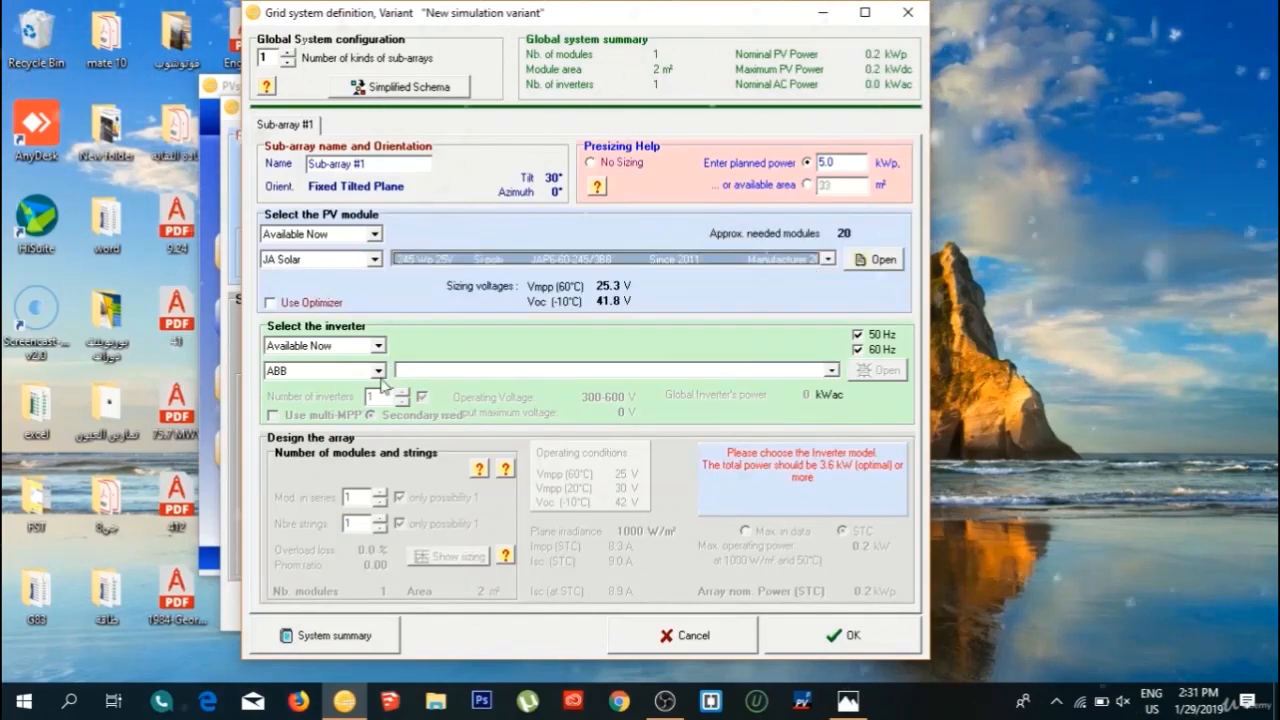
click(866, 261)
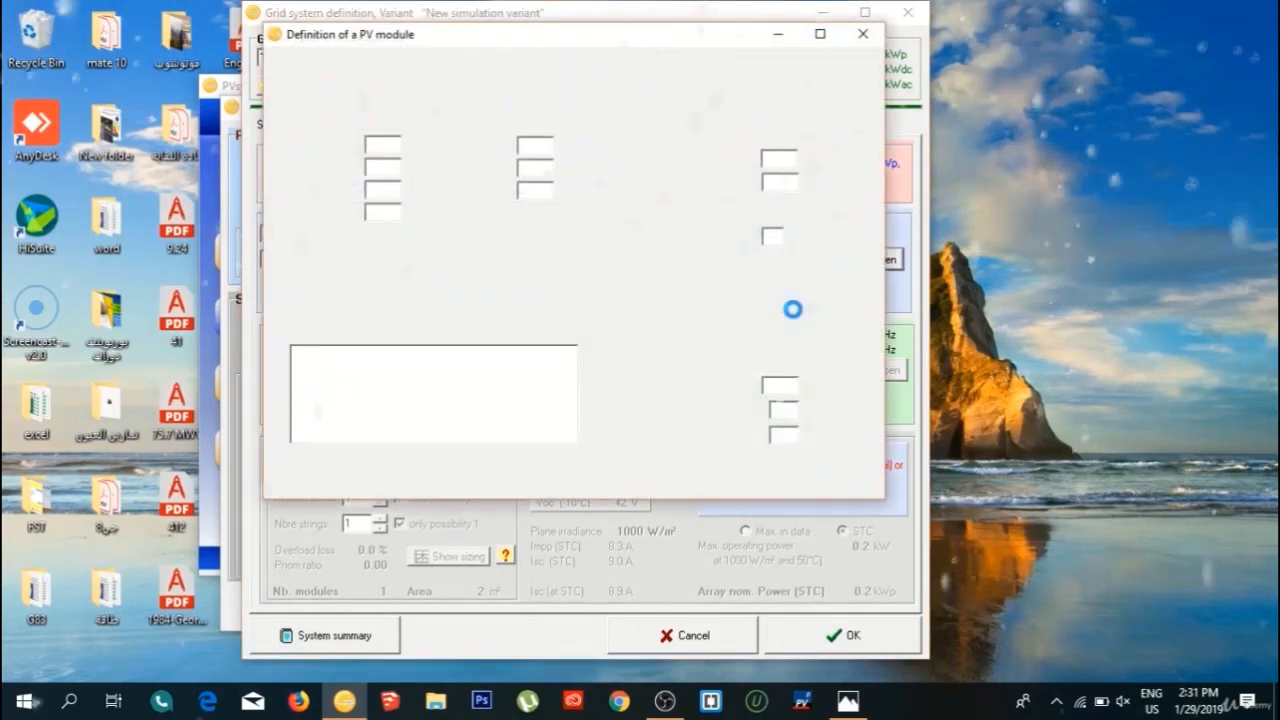
click(858, 38)
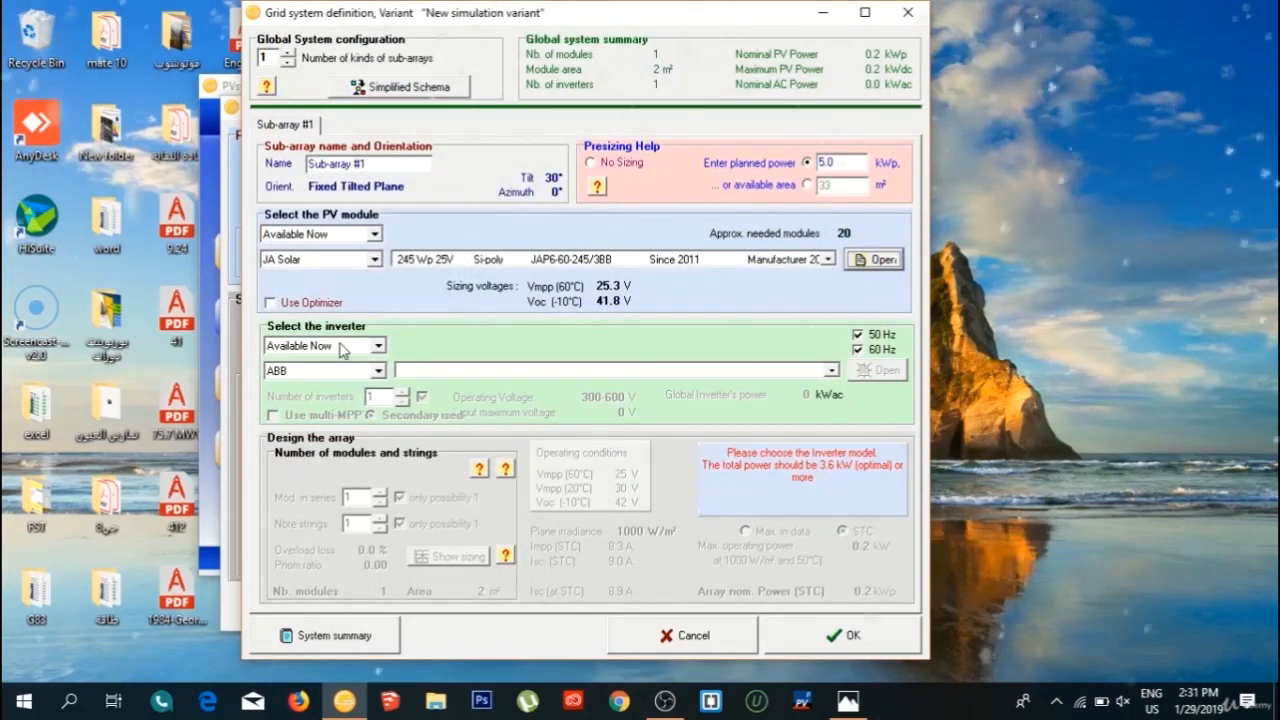
click(380, 372)
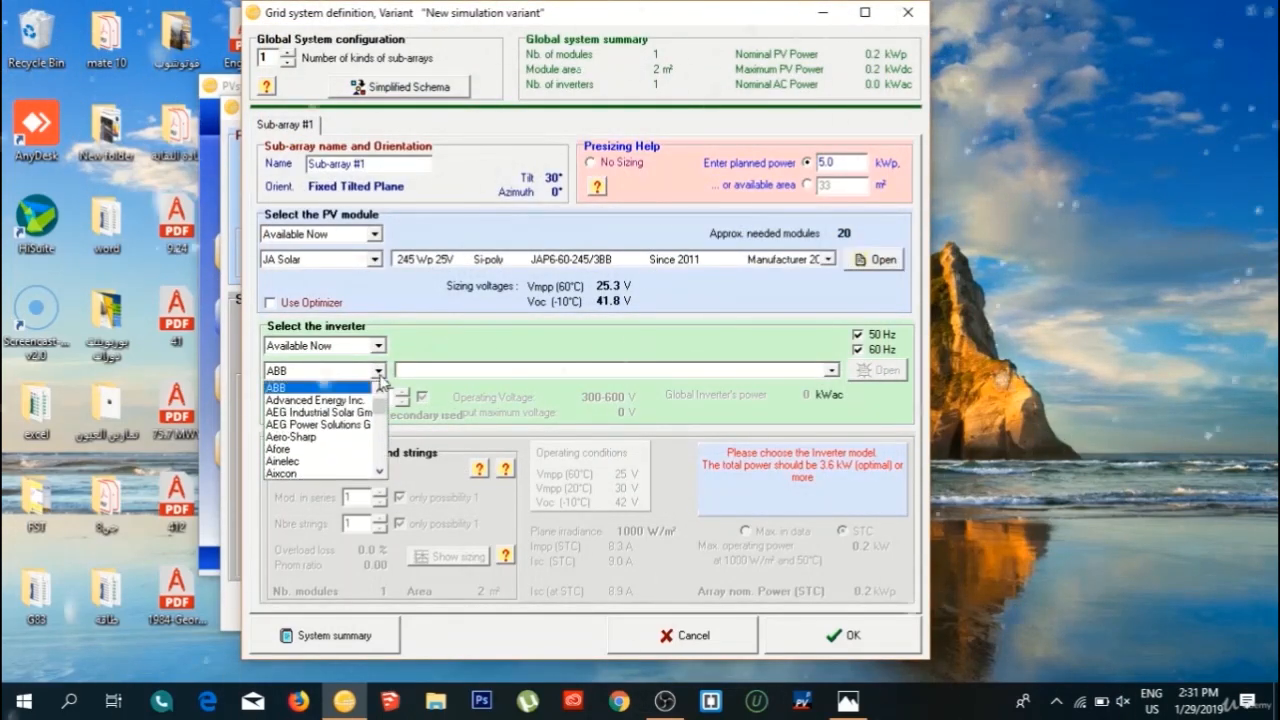
drag(380, 405, 379, 455)
click(470, 371)
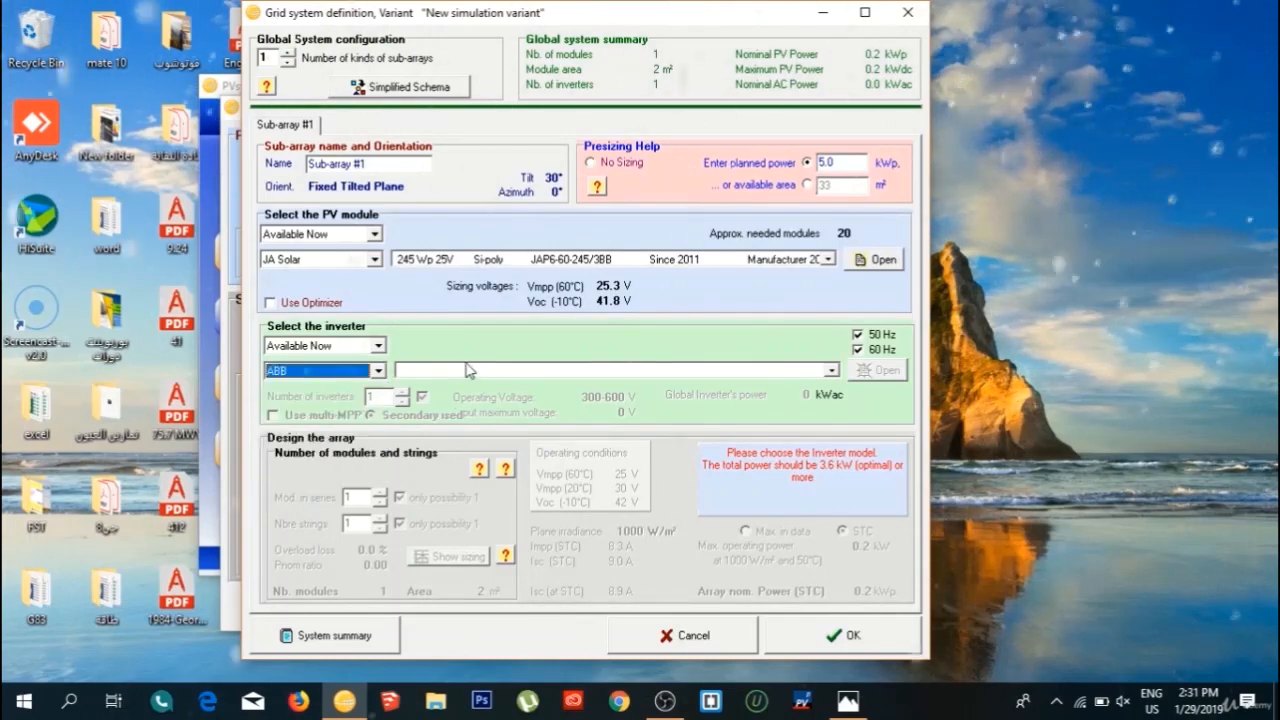
click(481, 371)
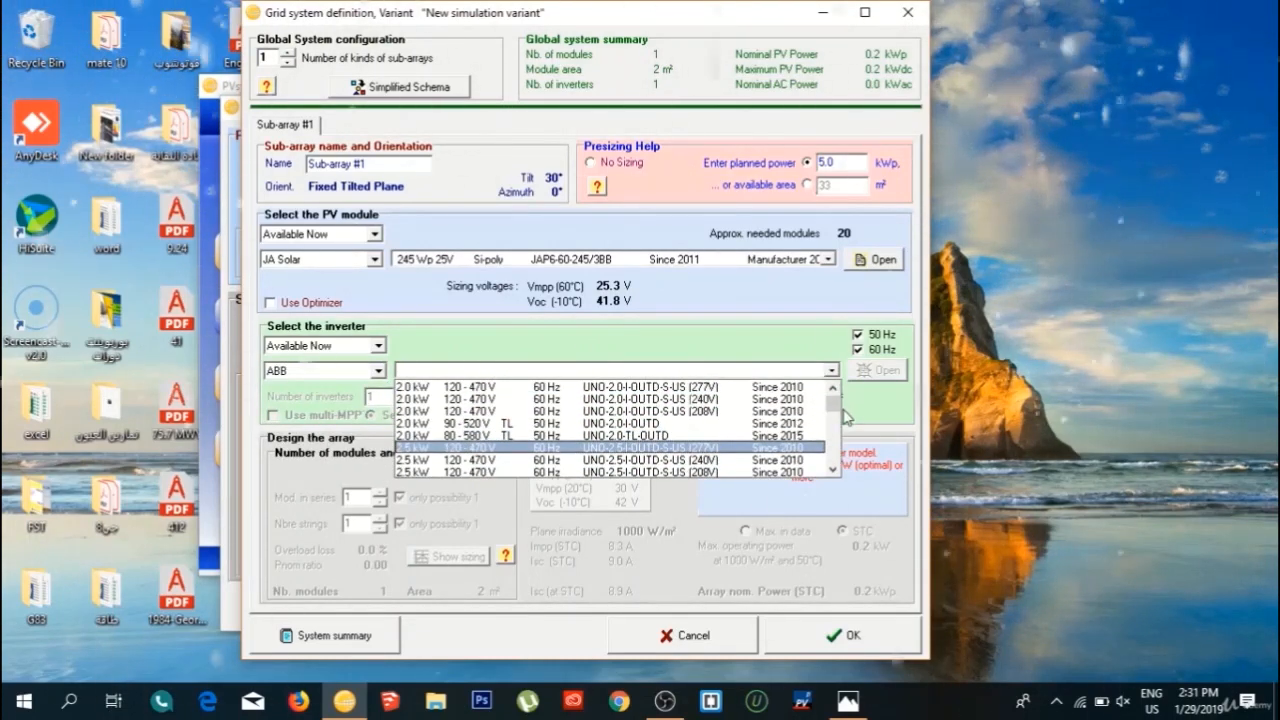
click(600, 331)
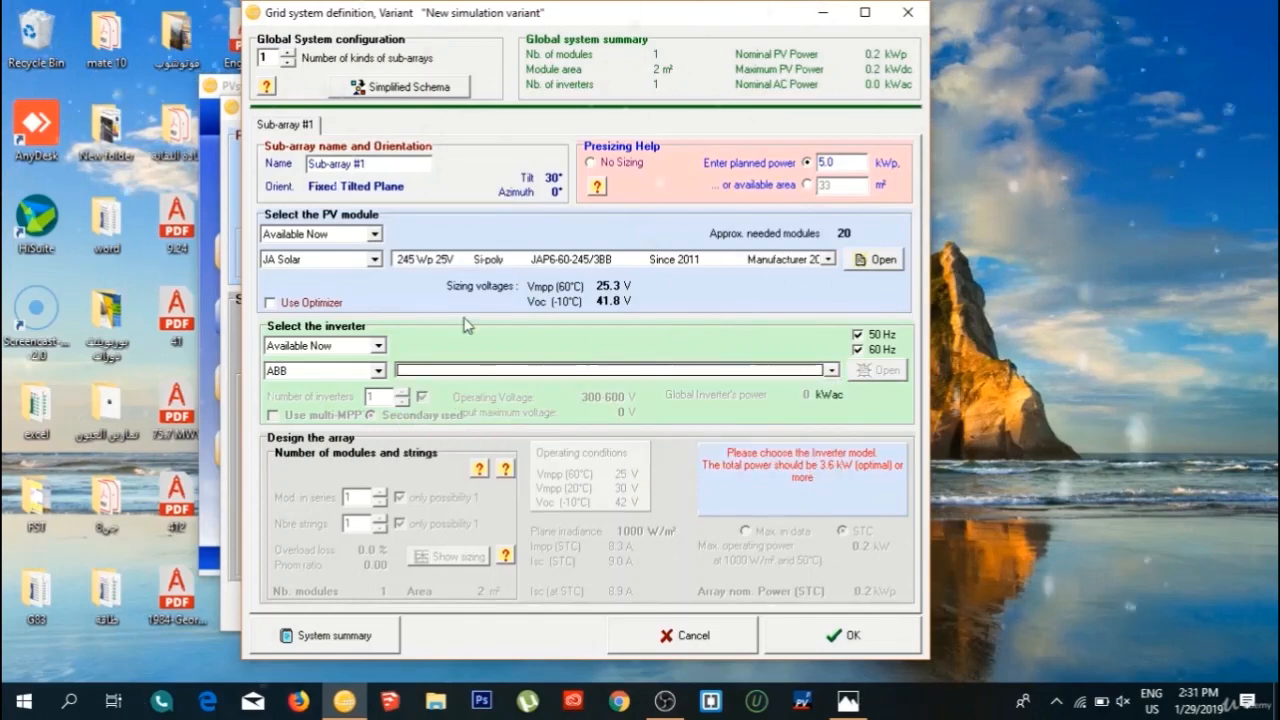
Change the PV module to the JA Solar 300 Wp Si-poly model JAP6-72-300/3BB.
click(539, 261)
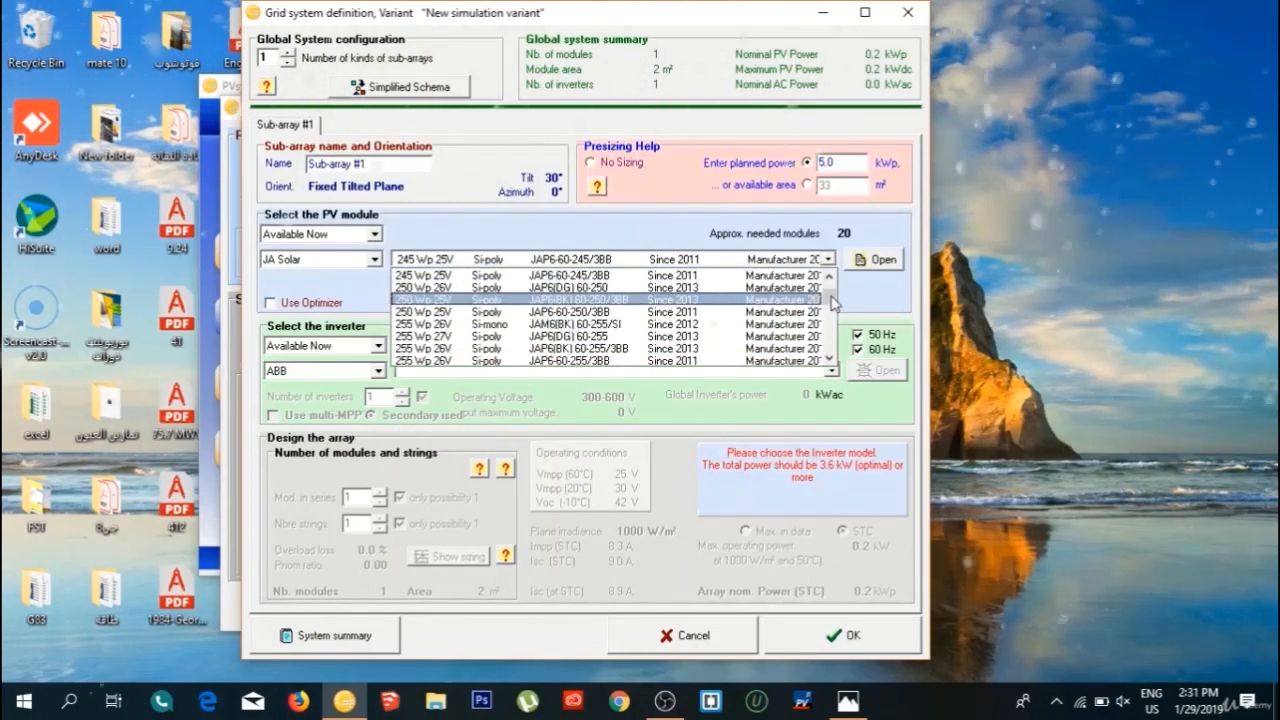
drag(828, 297, 828, 346)
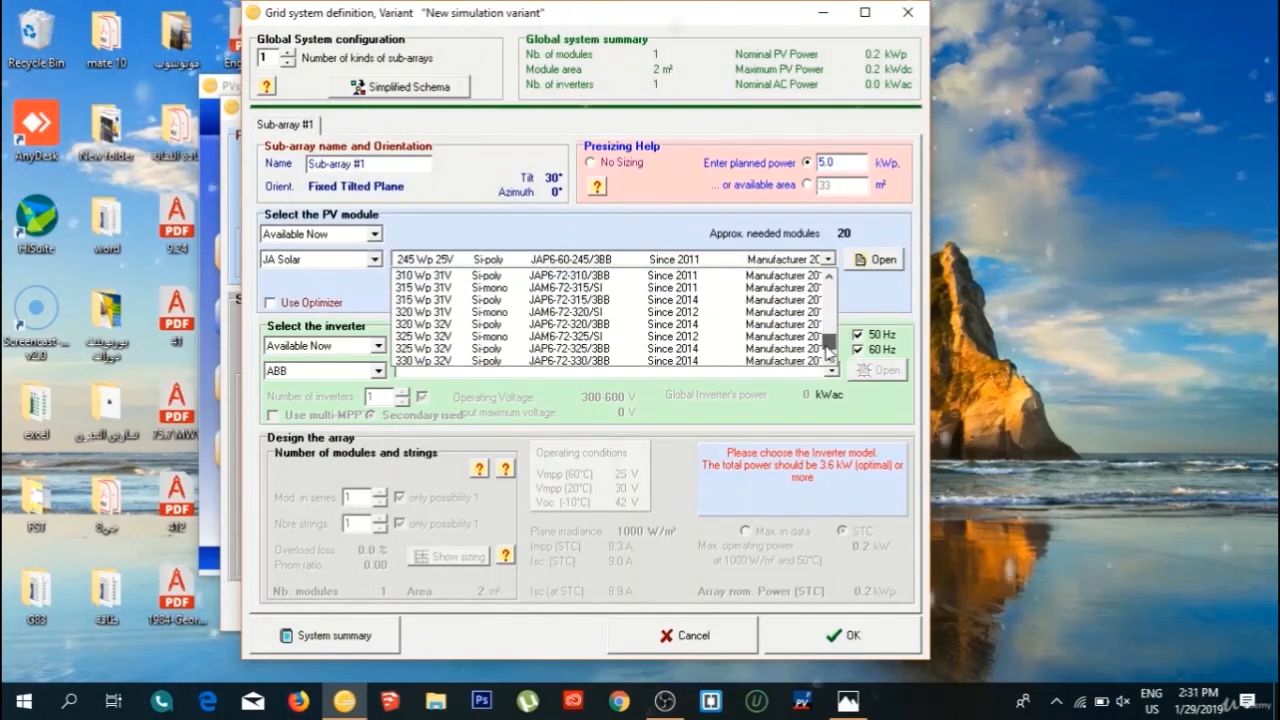
scroll(458, 300, up, 1)
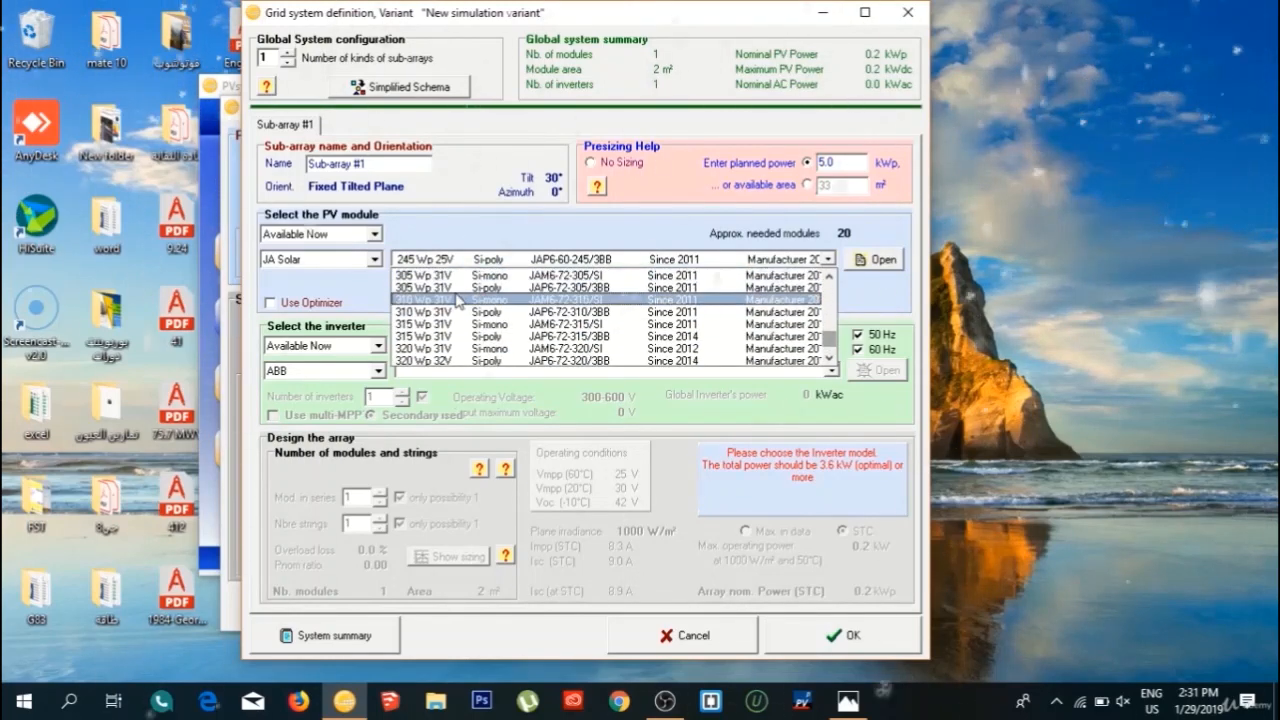
scroll(450, 305, up, 1)
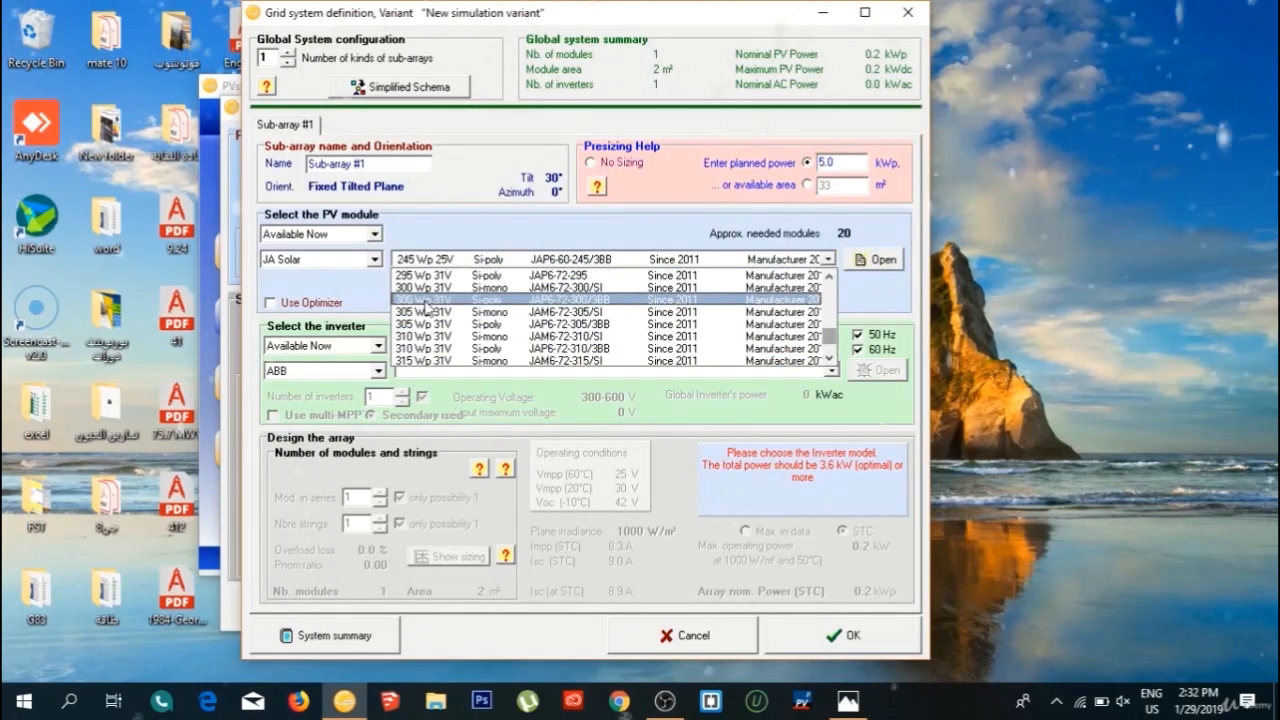
click(425, 300)
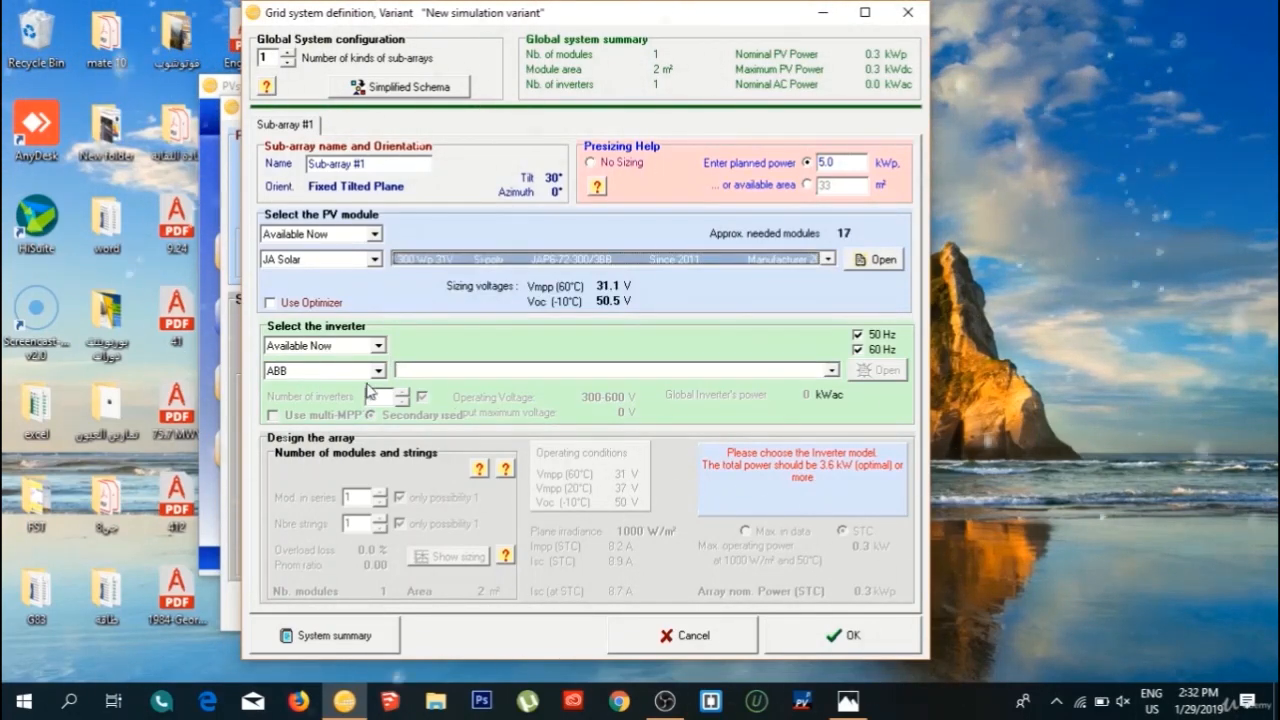
Select the ABB 5.0 kW inverter PVI-5000-OUTD-US (277V) with the 120-530 V operating range.
click(476, 372)
scroll(470, 420, down, 7)
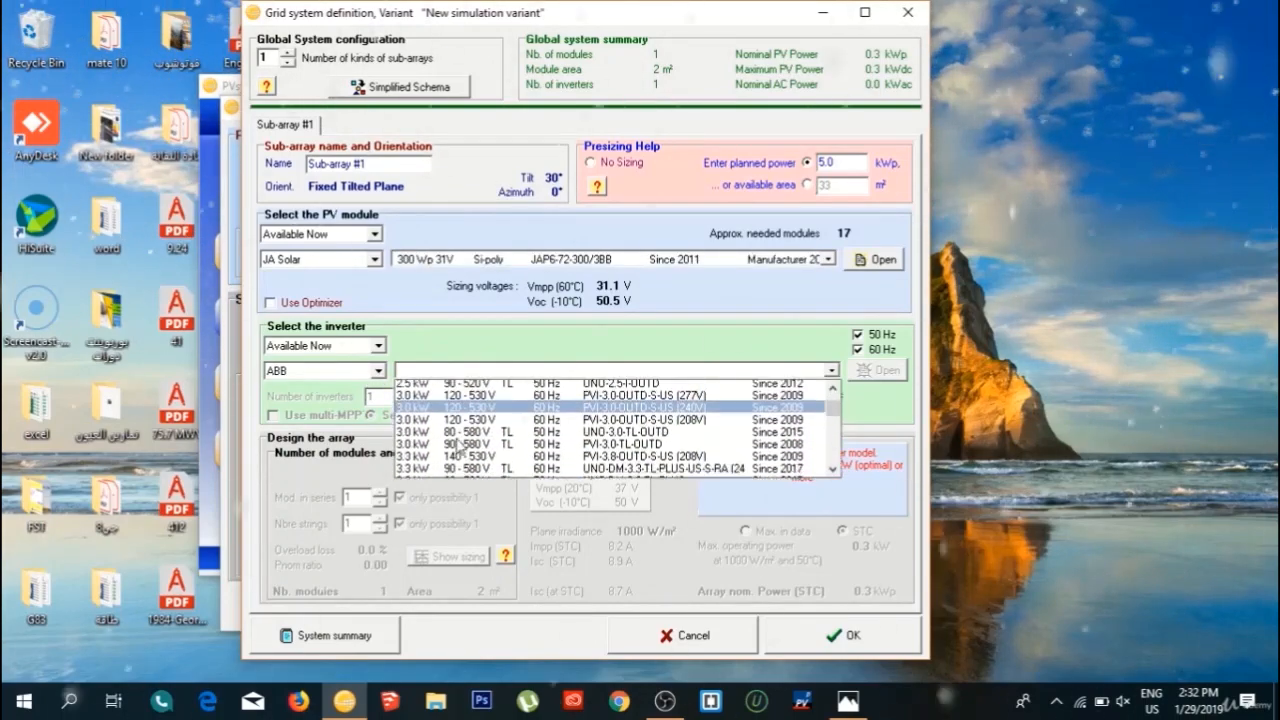
scroll(454, 443, down, 6)
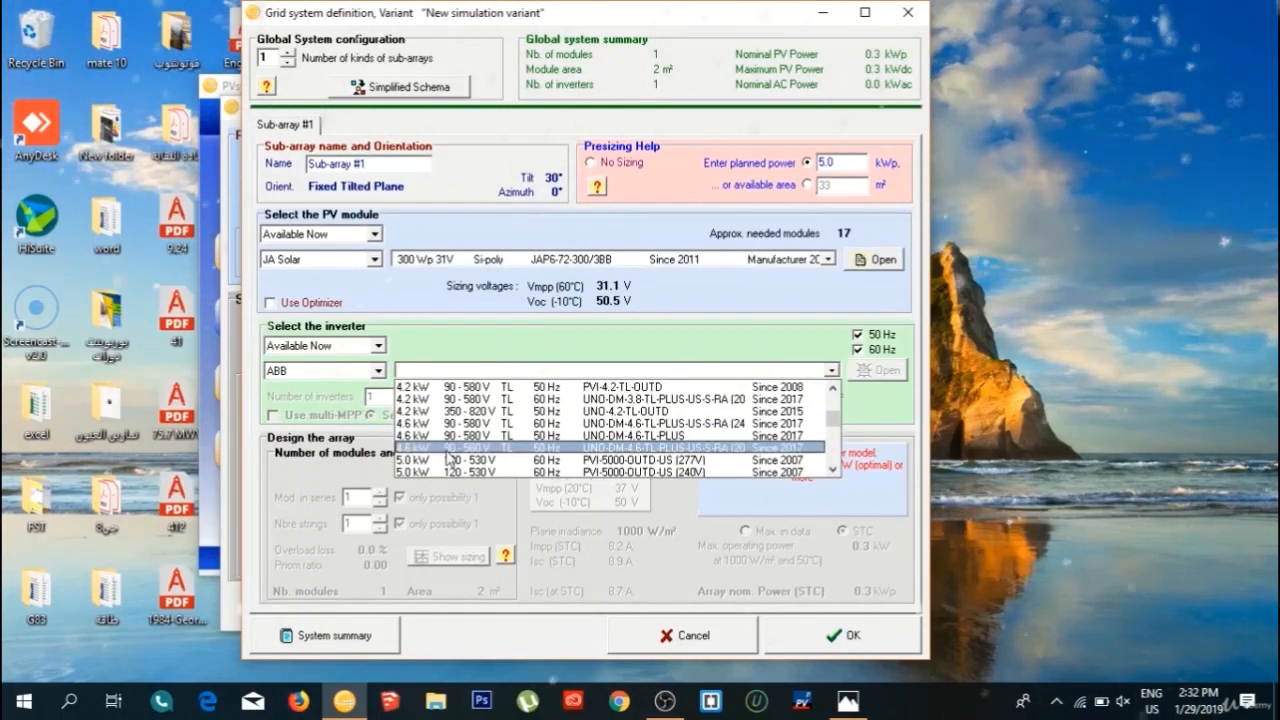
click(435, 423)
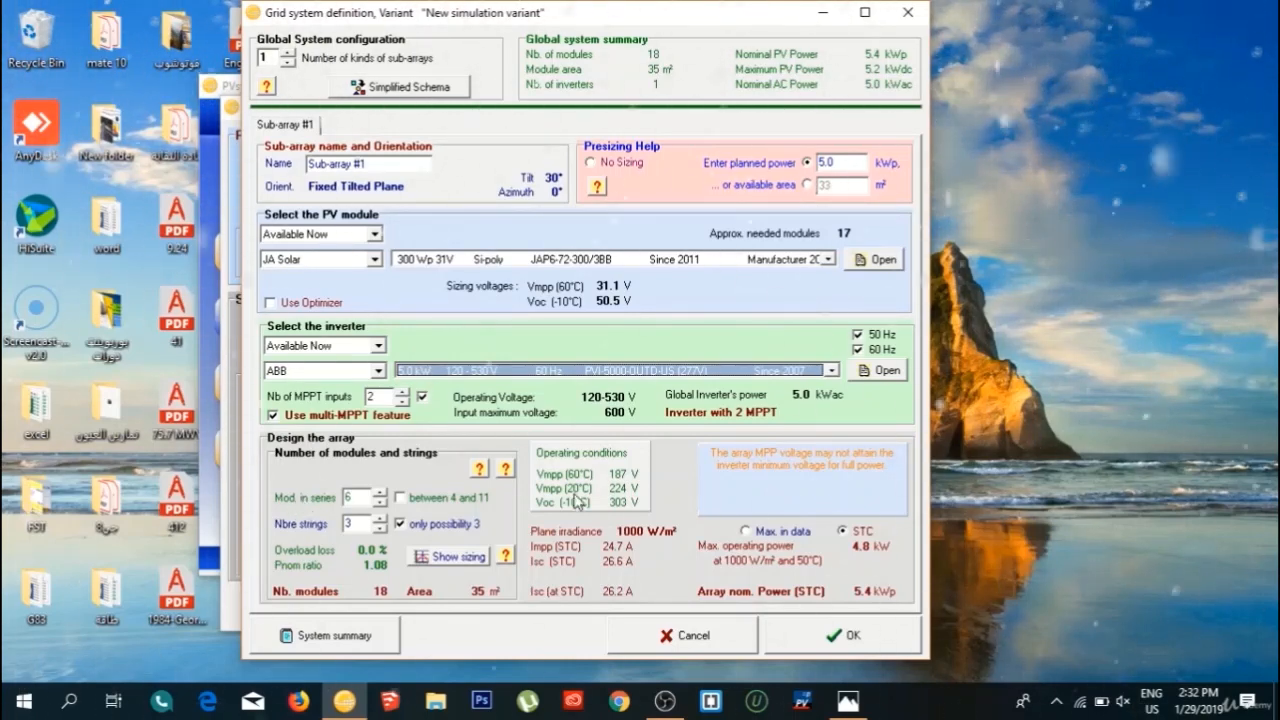
Set the array to 9 modules in series and 2 strings, and exclude 60 Hz inverters from the selection.
click(380, 529)
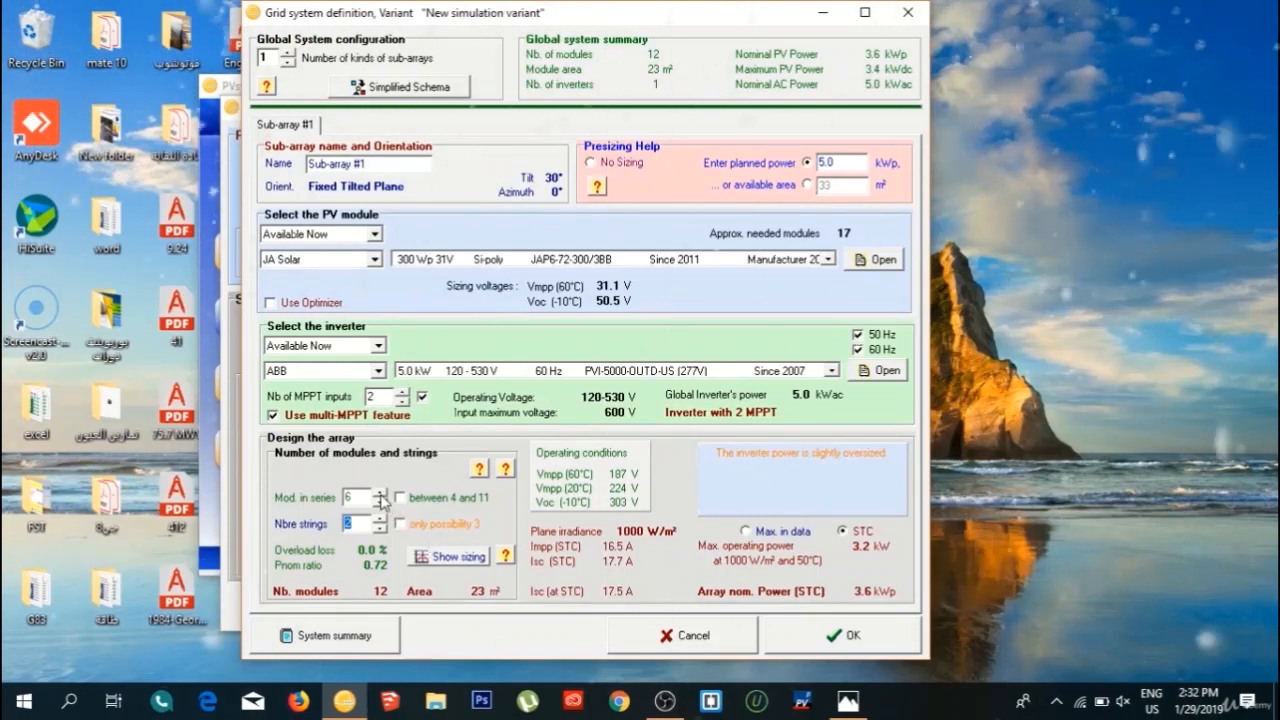
click(380, 496)
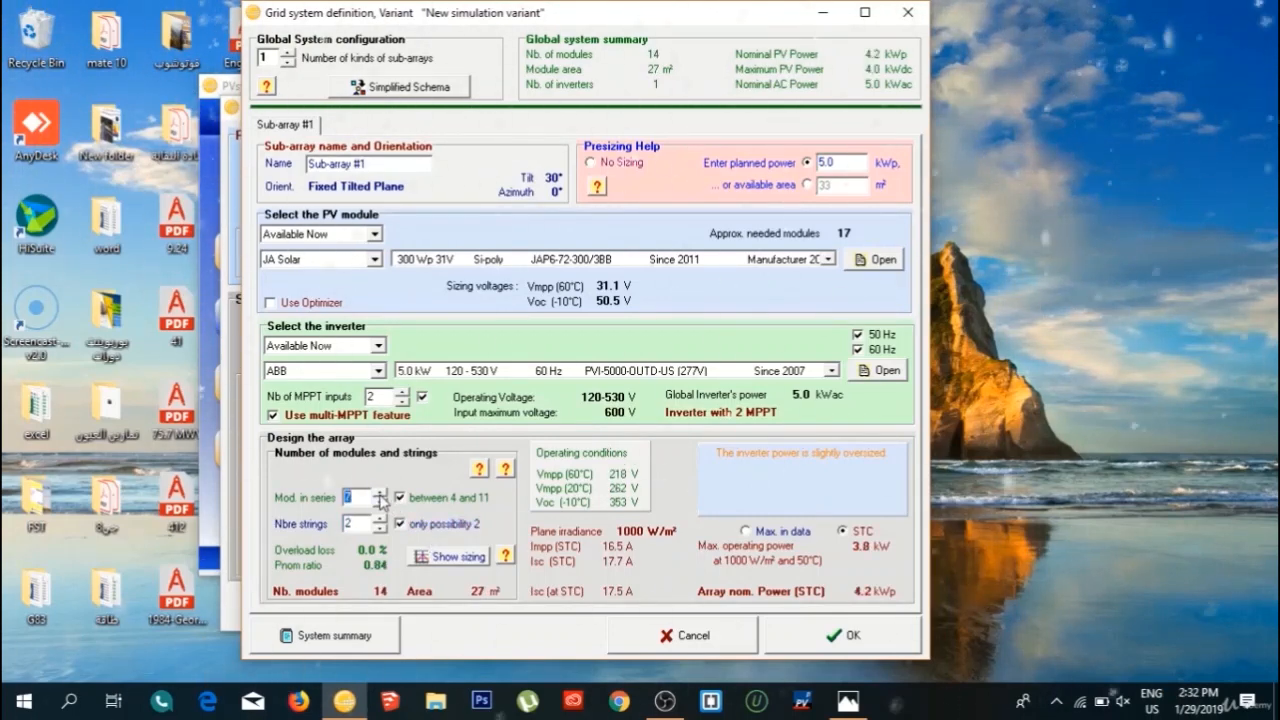
click(380, 493)
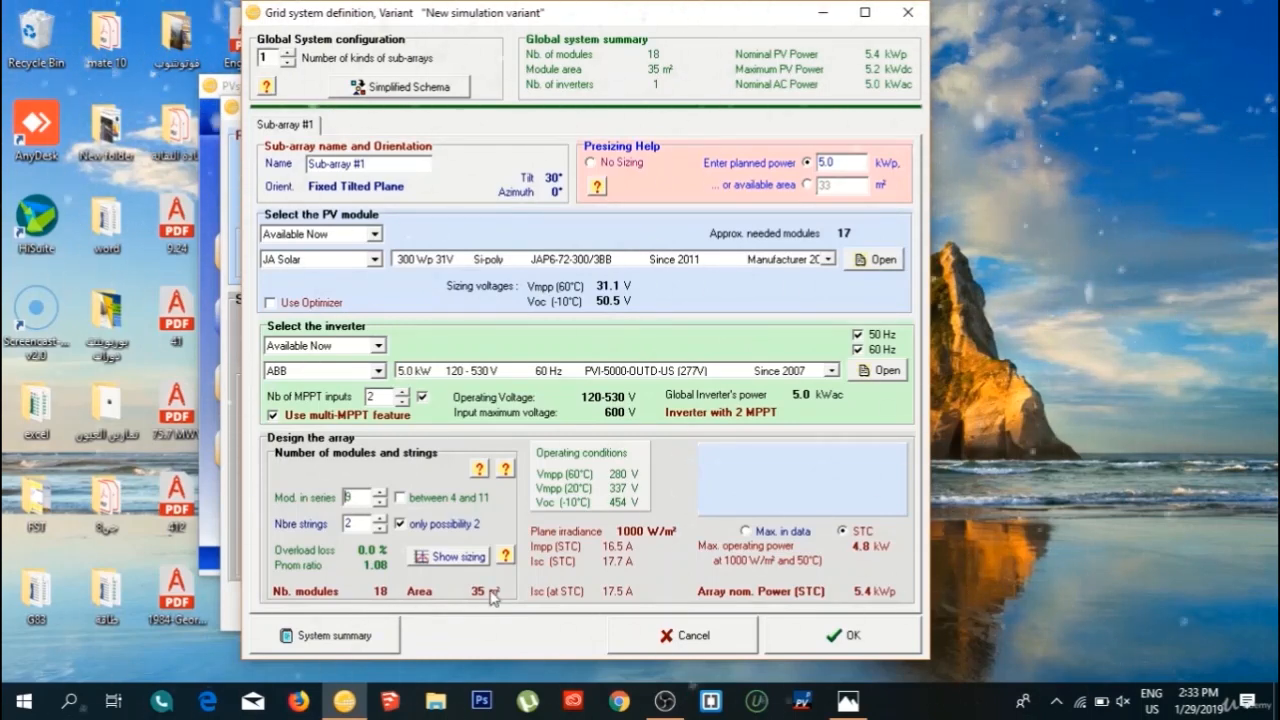
click(858, 349)
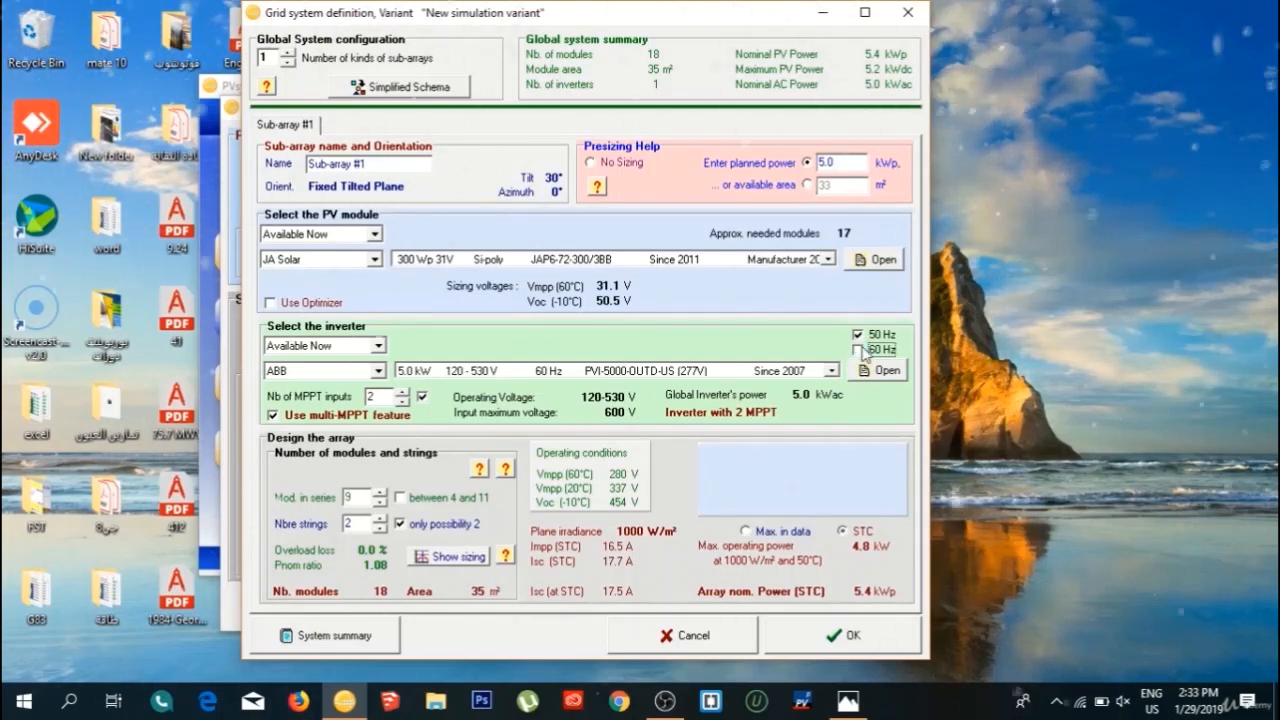
Raise the array design to 12 modules in series and 3 strings.
click(380, 518)
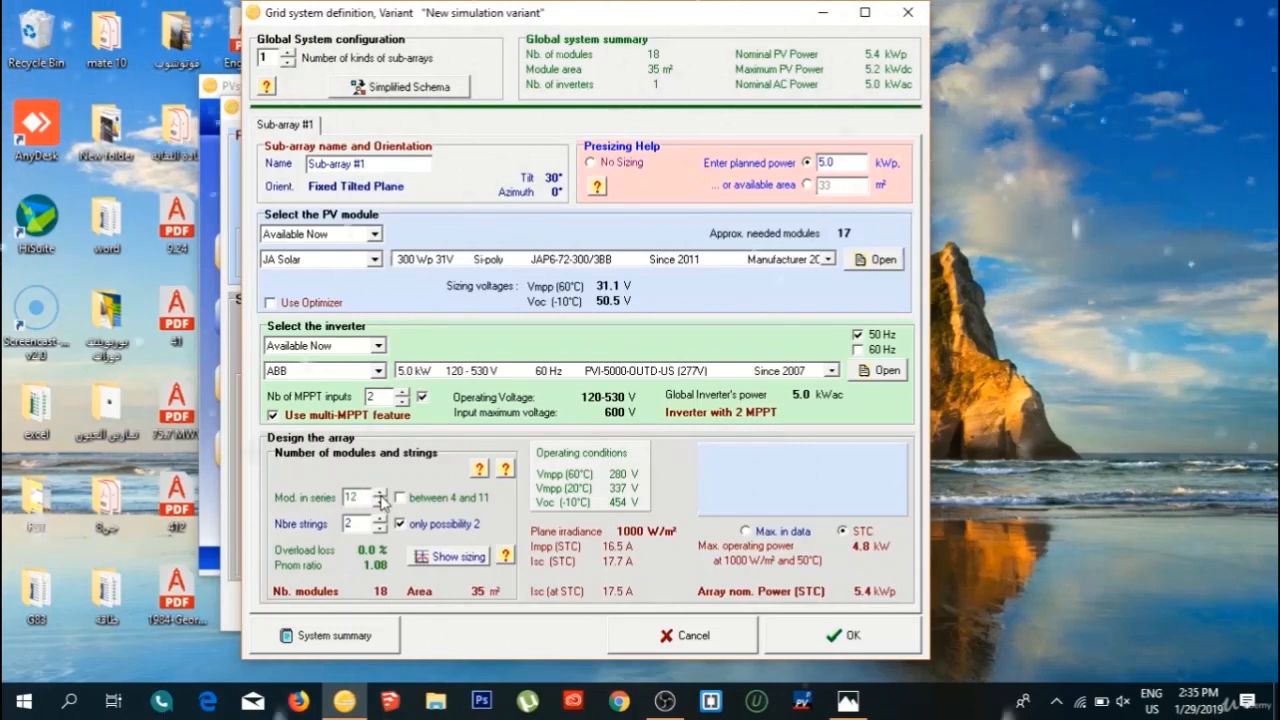
click(380, 493)
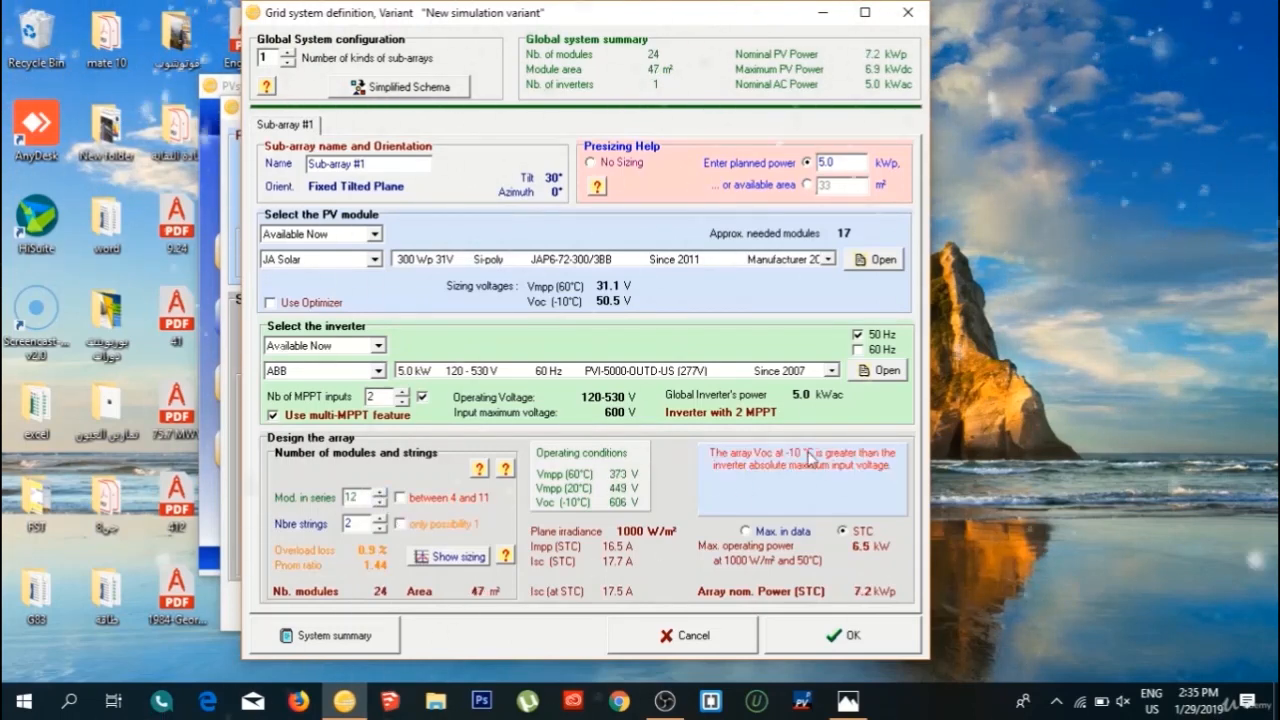
click(380, 518)
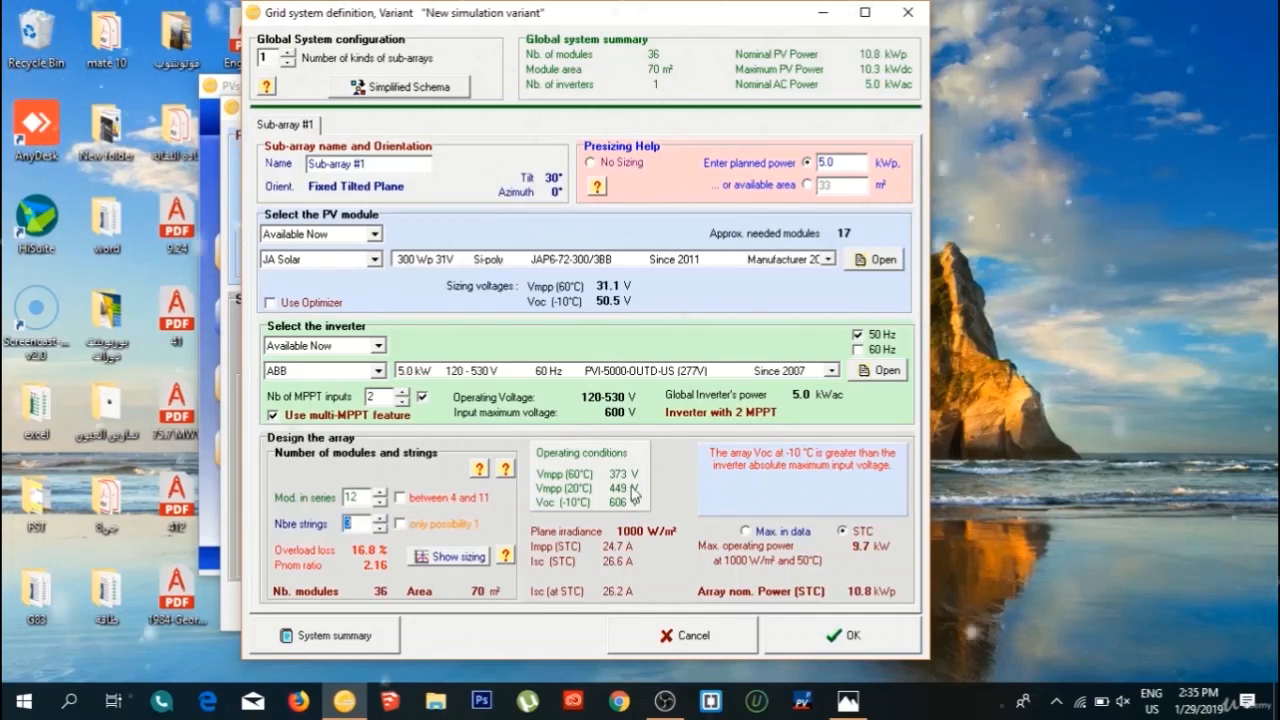
Reduce the array design to 9 modules in series and 2 strings.
click(380, 503)
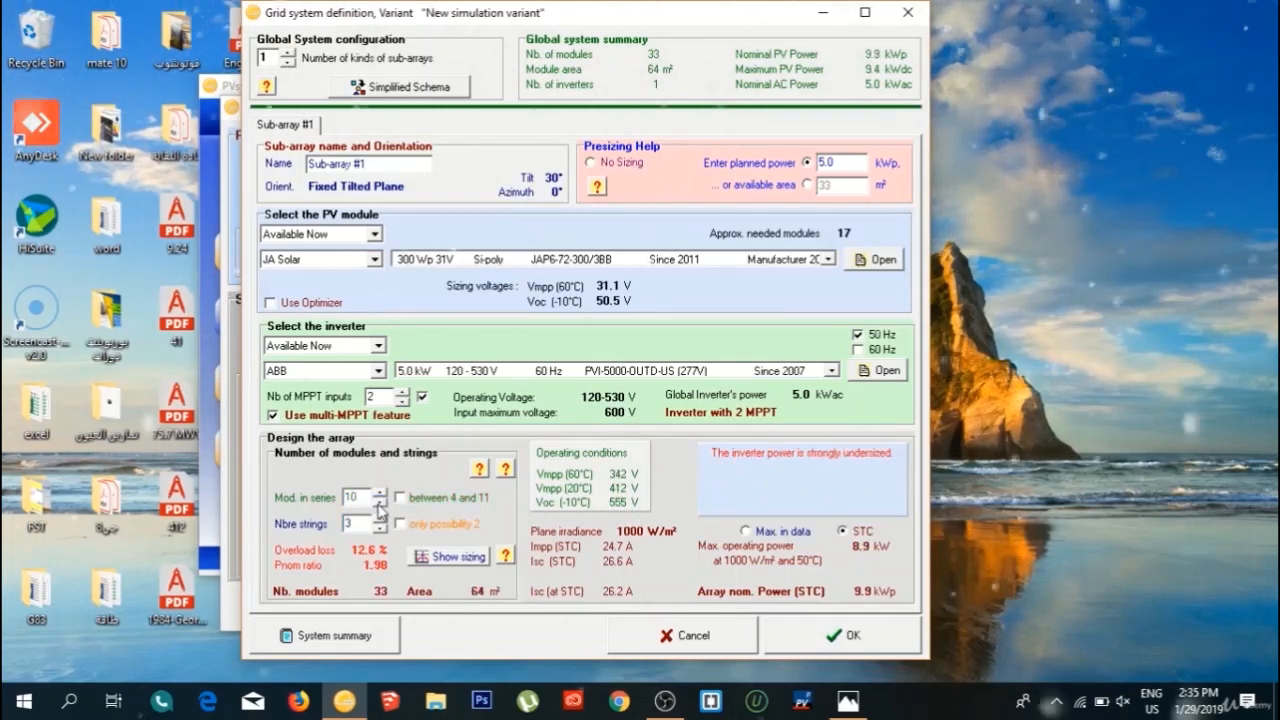
click(400, 498)
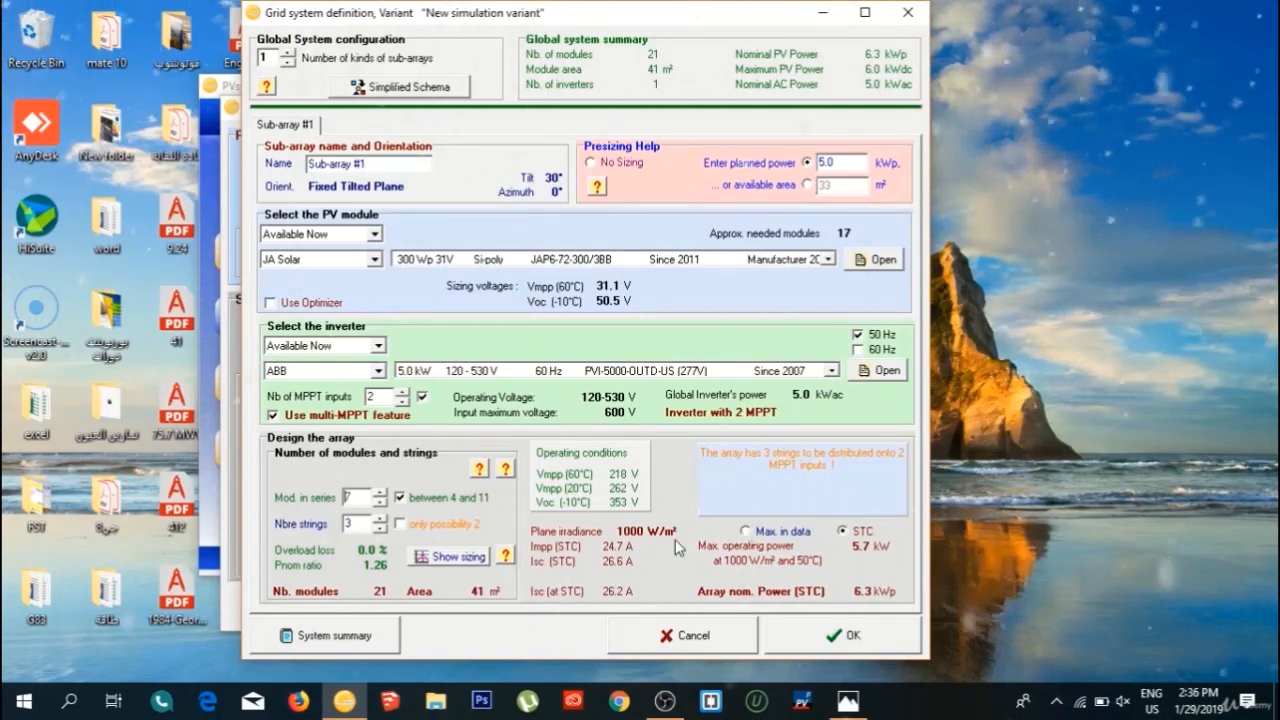
click(381, 493)
click(381, 493)
click(381, 493)
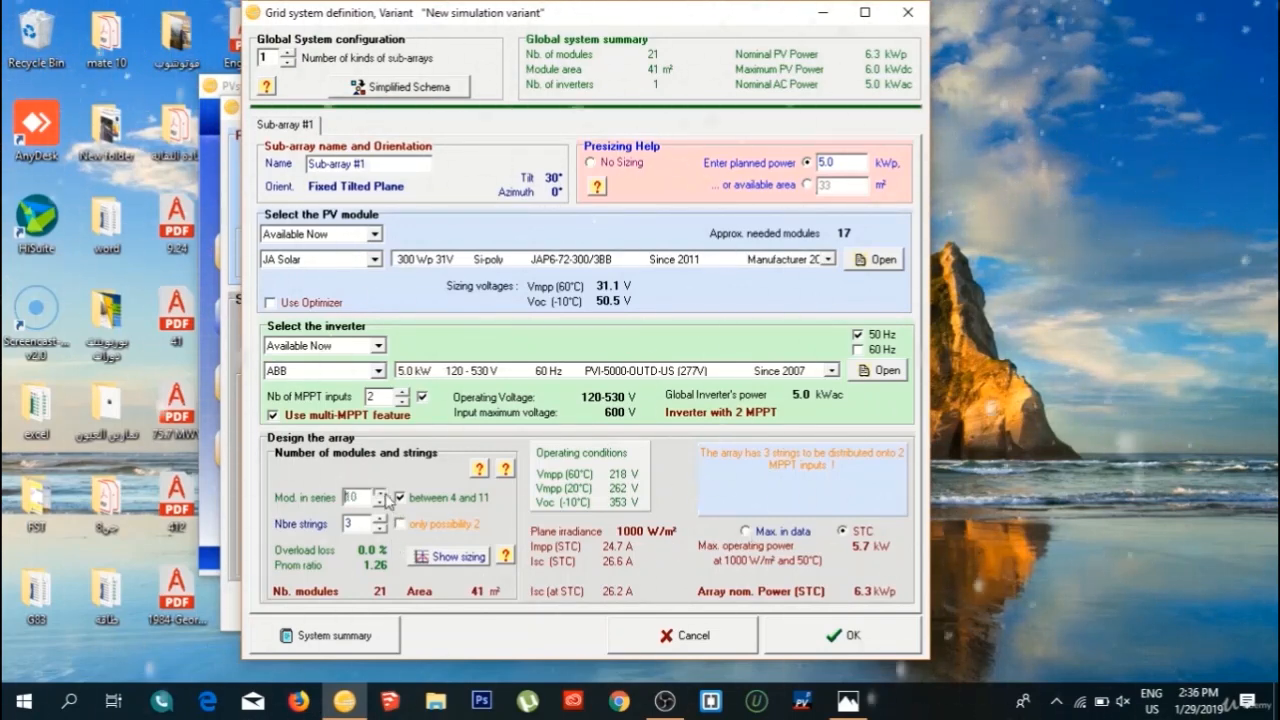
click(380, 501)
click(380, 501)
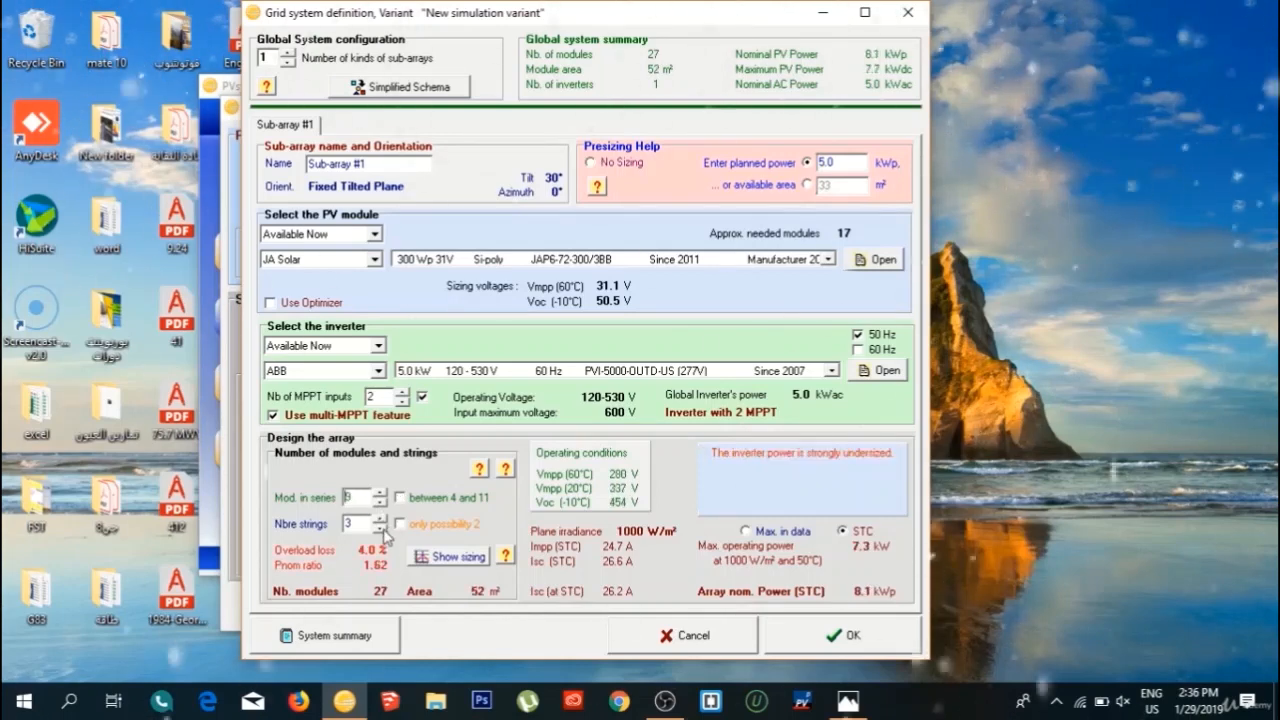
click(381, 529)
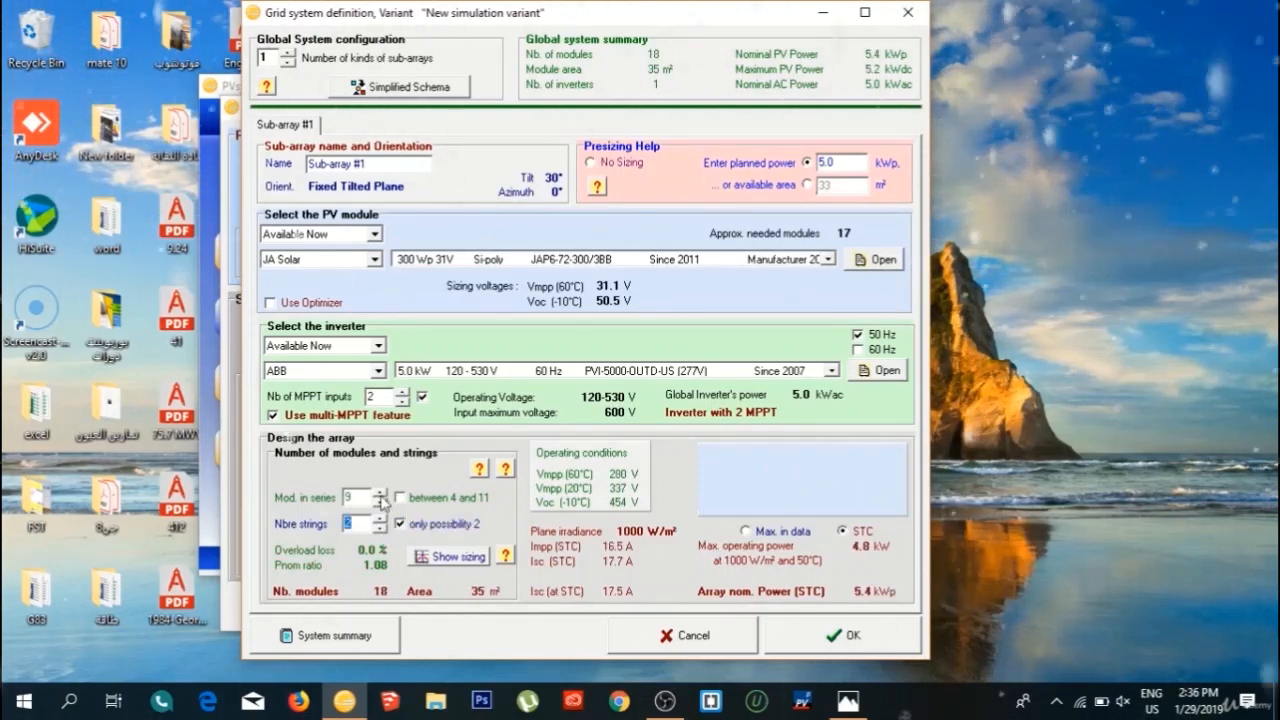
Try 10 modules in series, return to 9, and accept the grid system definition.
click(380, 494)
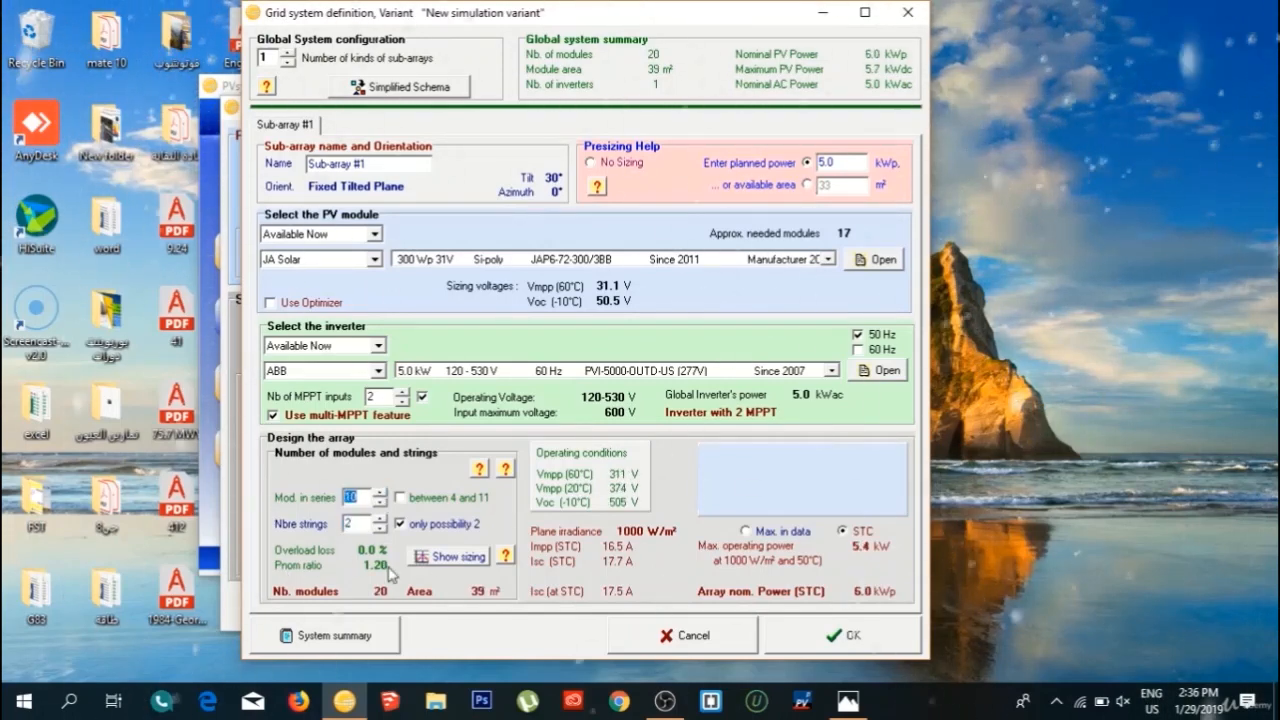
click(381, 504)
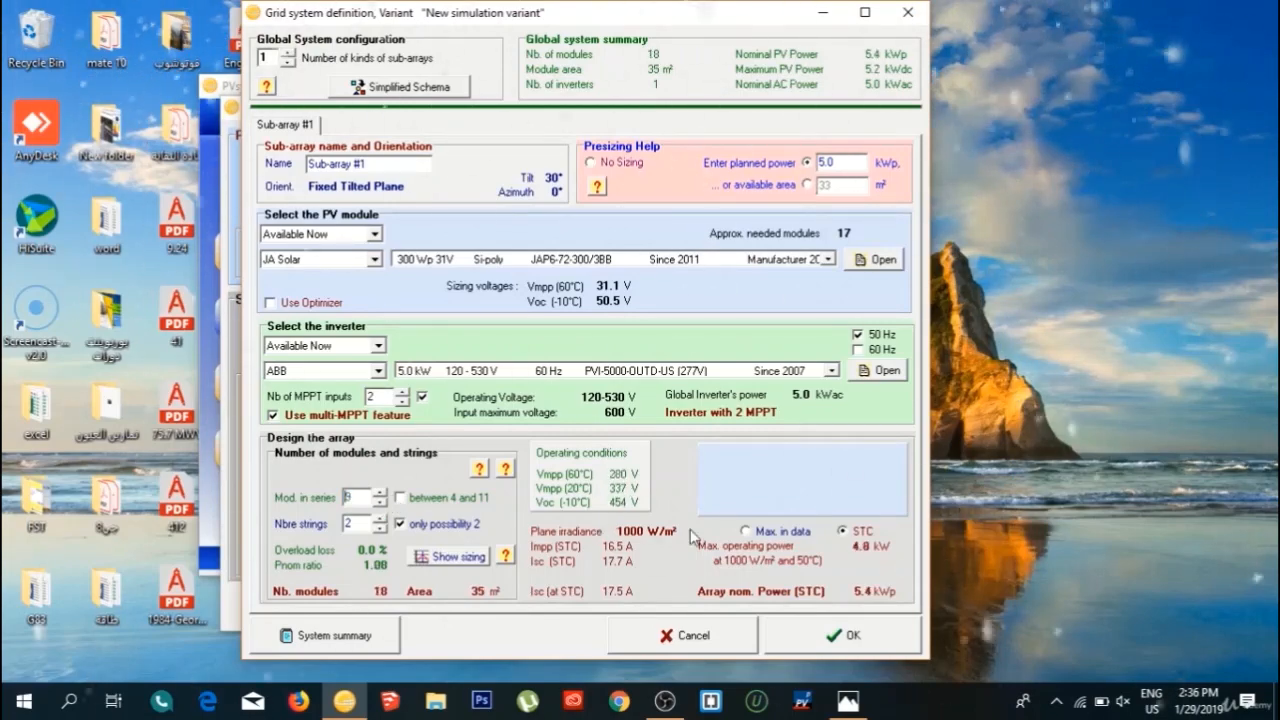
click(843, 635)
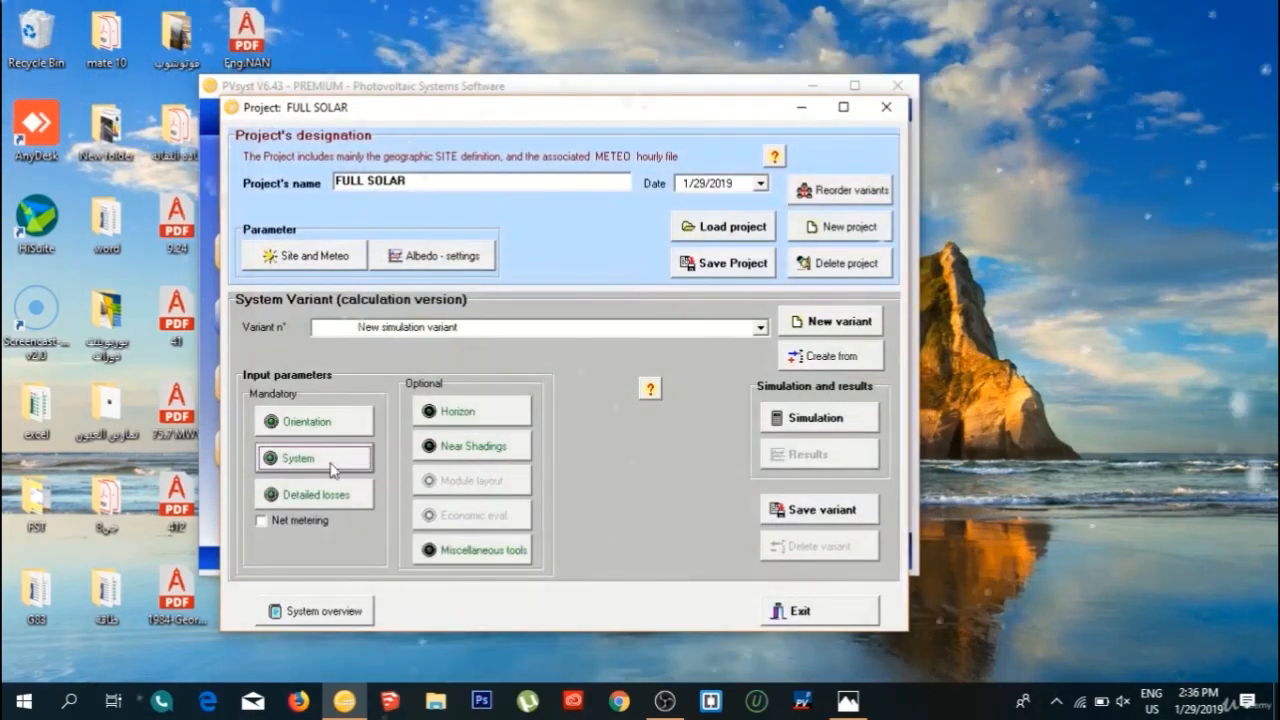
Enable net metering for the variant and check the load profile options in the user's needs definition without keeping changes.
click(287, 520)
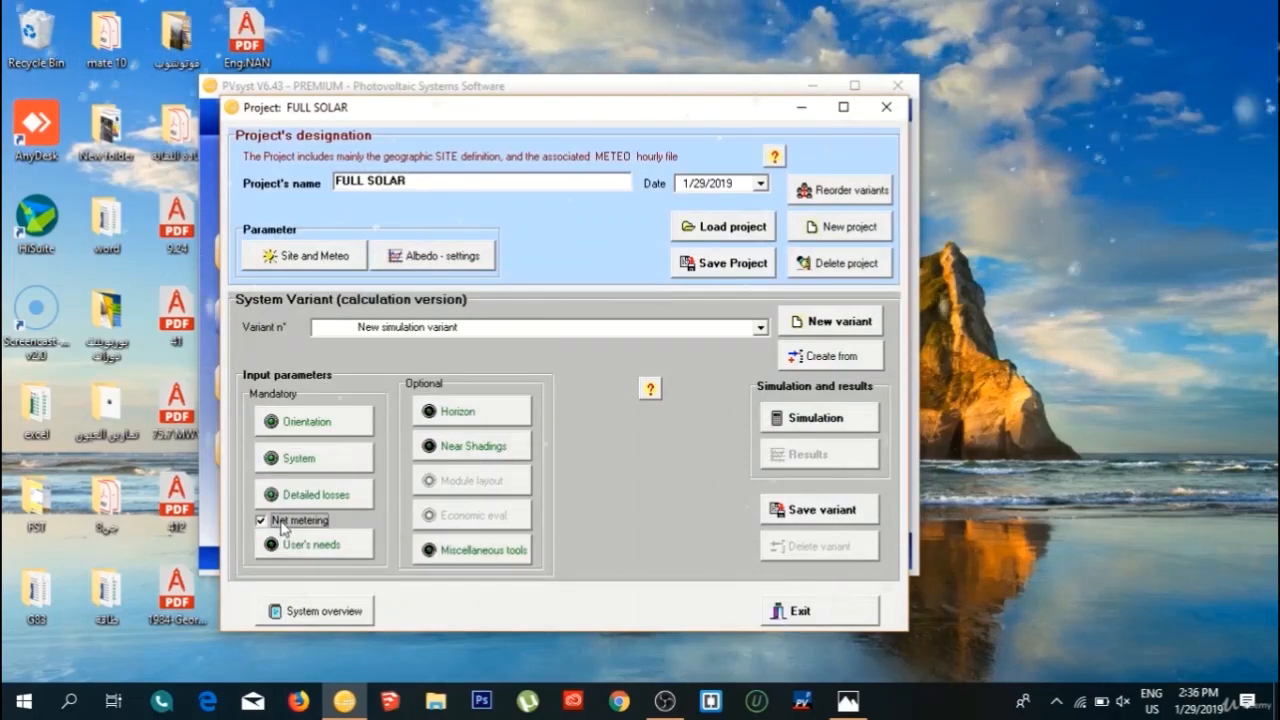
click(330, 545)
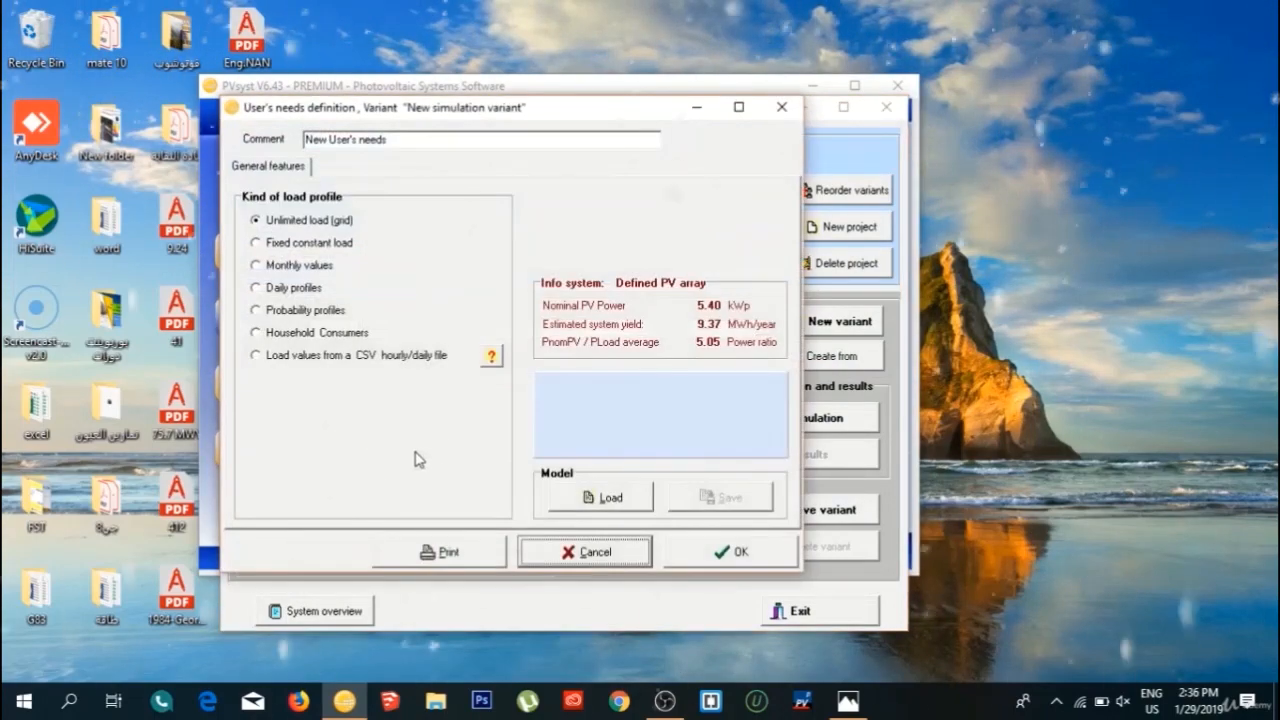
click(302, 332)
click(573, 541)
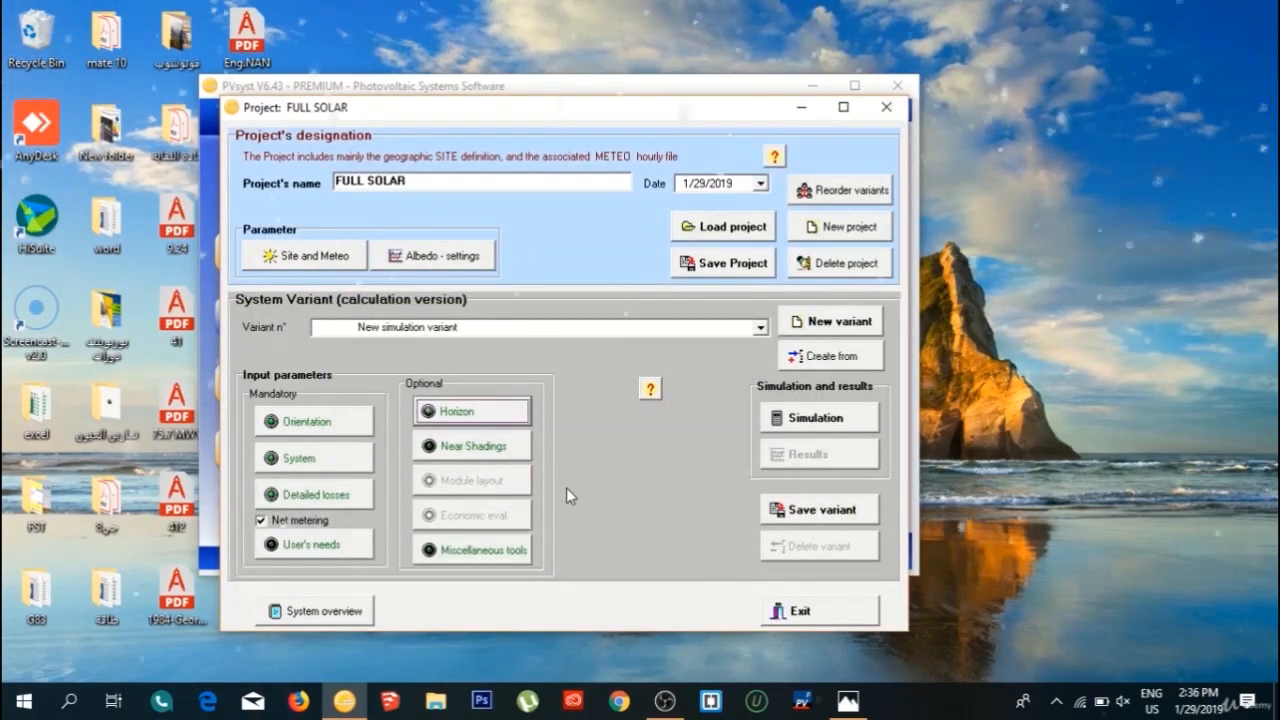
Run the simulation of the variant and open its detailed report.
click(779, 426)
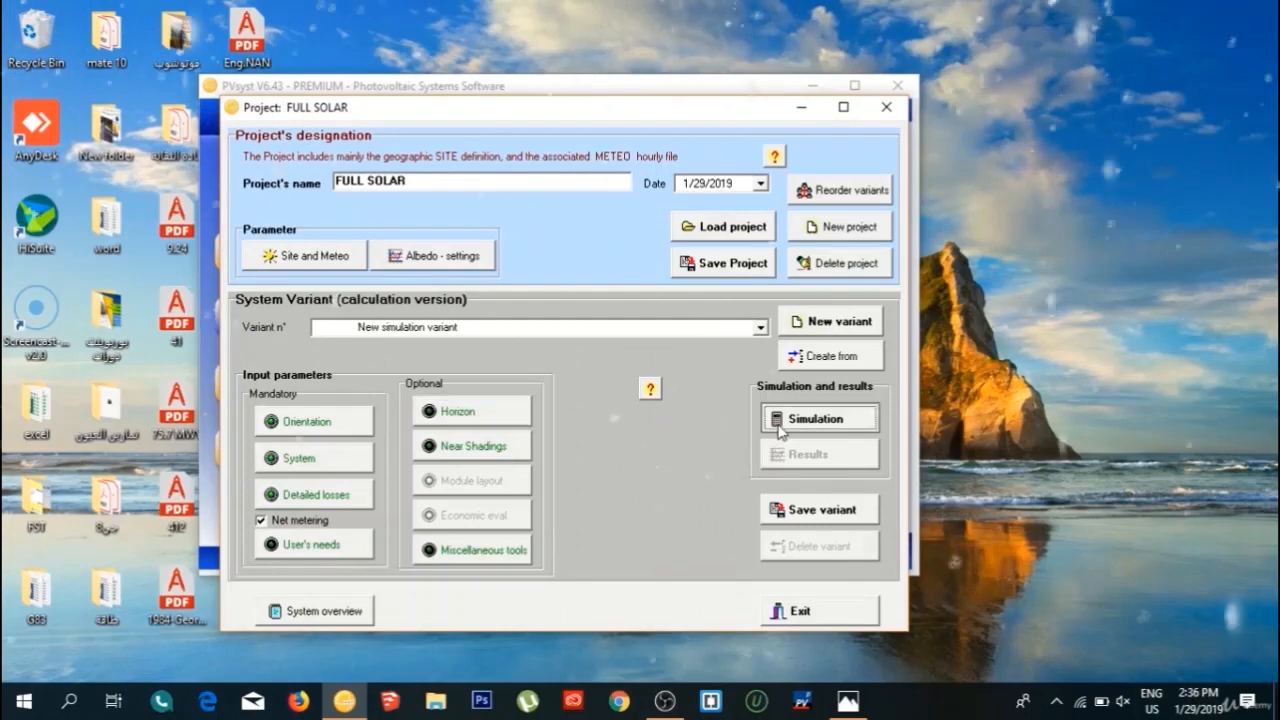
click(493, 549)
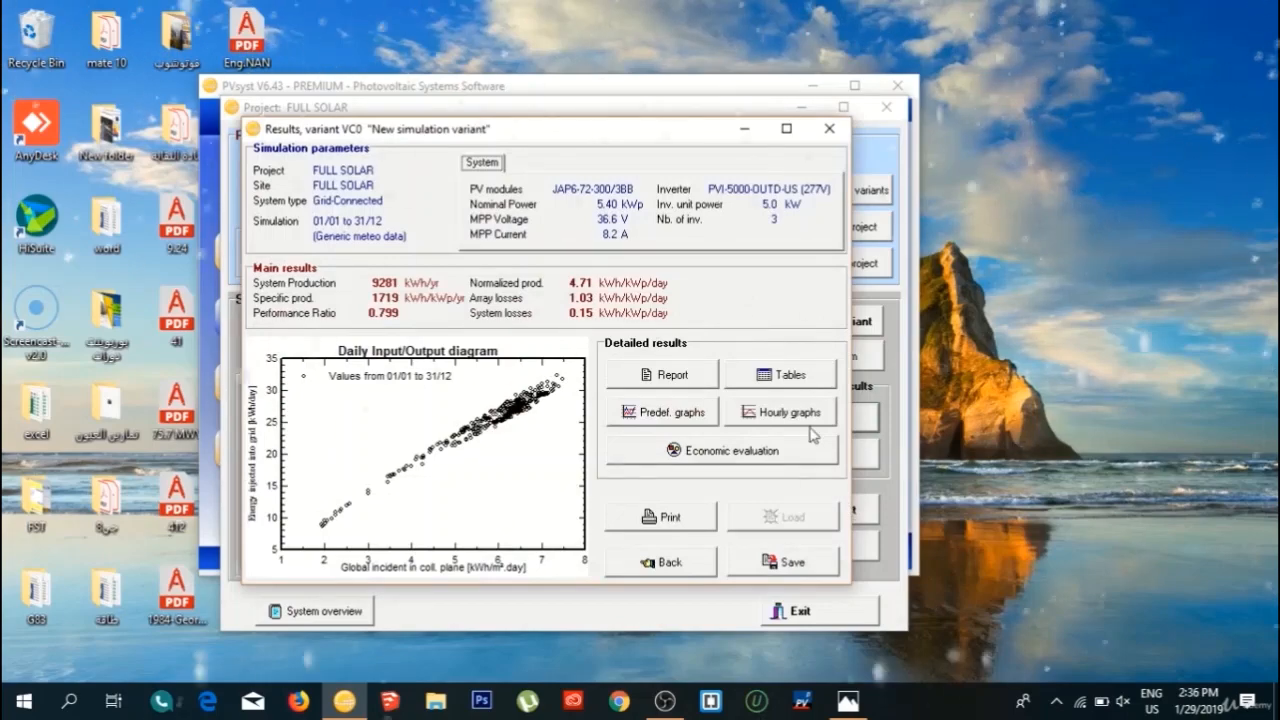
click(625, 377)
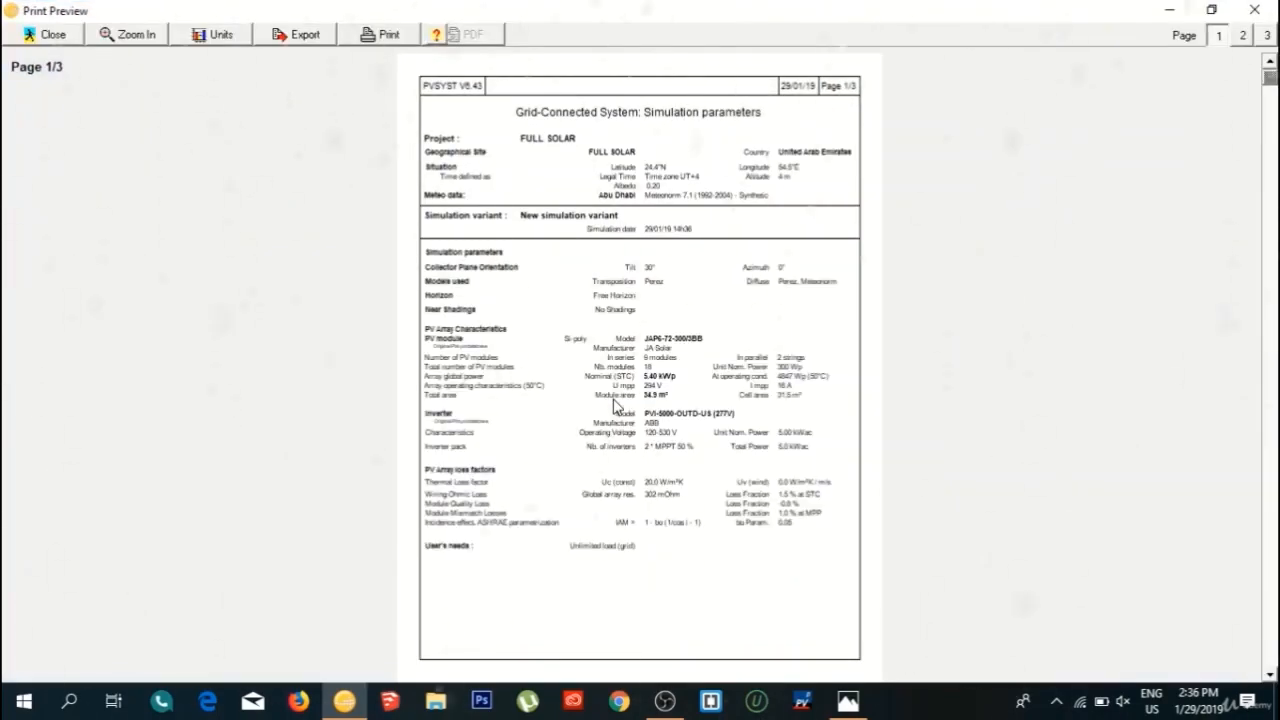
click(615, 403)
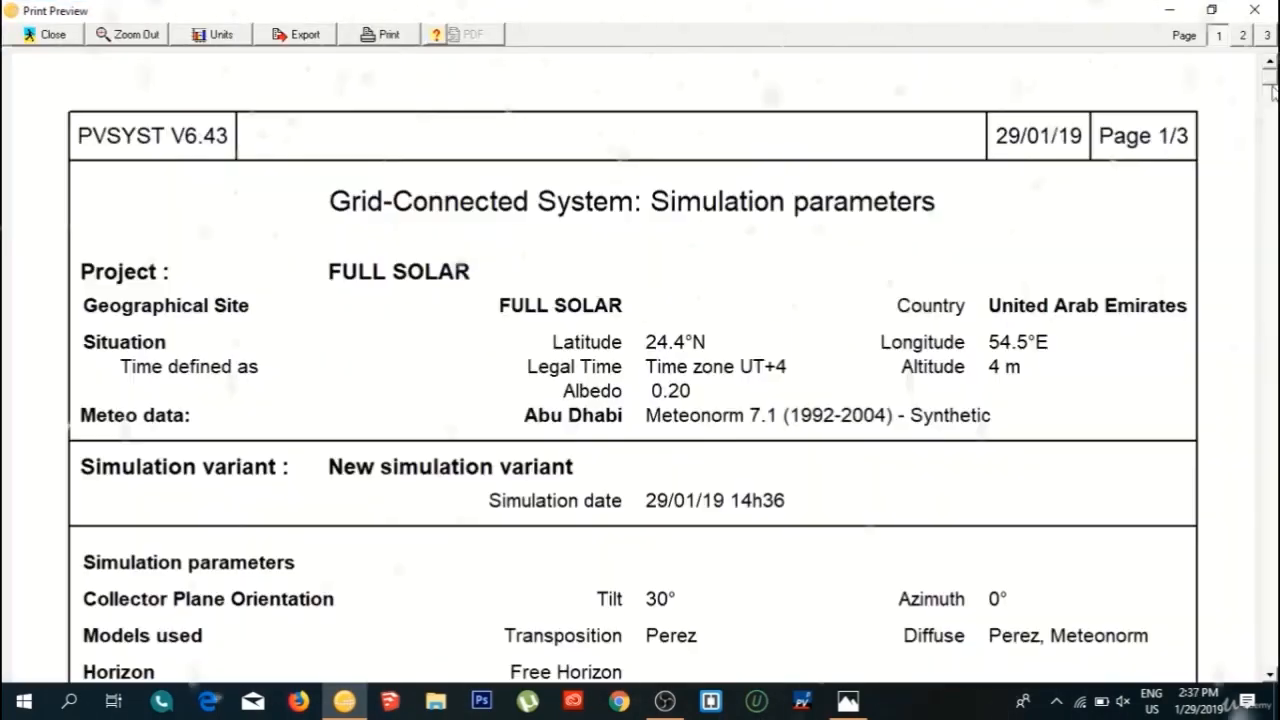
Read through the report's simulation parameters, array and inverter characteristics, main results, monthly balances and yearly loss diagram.
scroll(998, 333, down, 3)
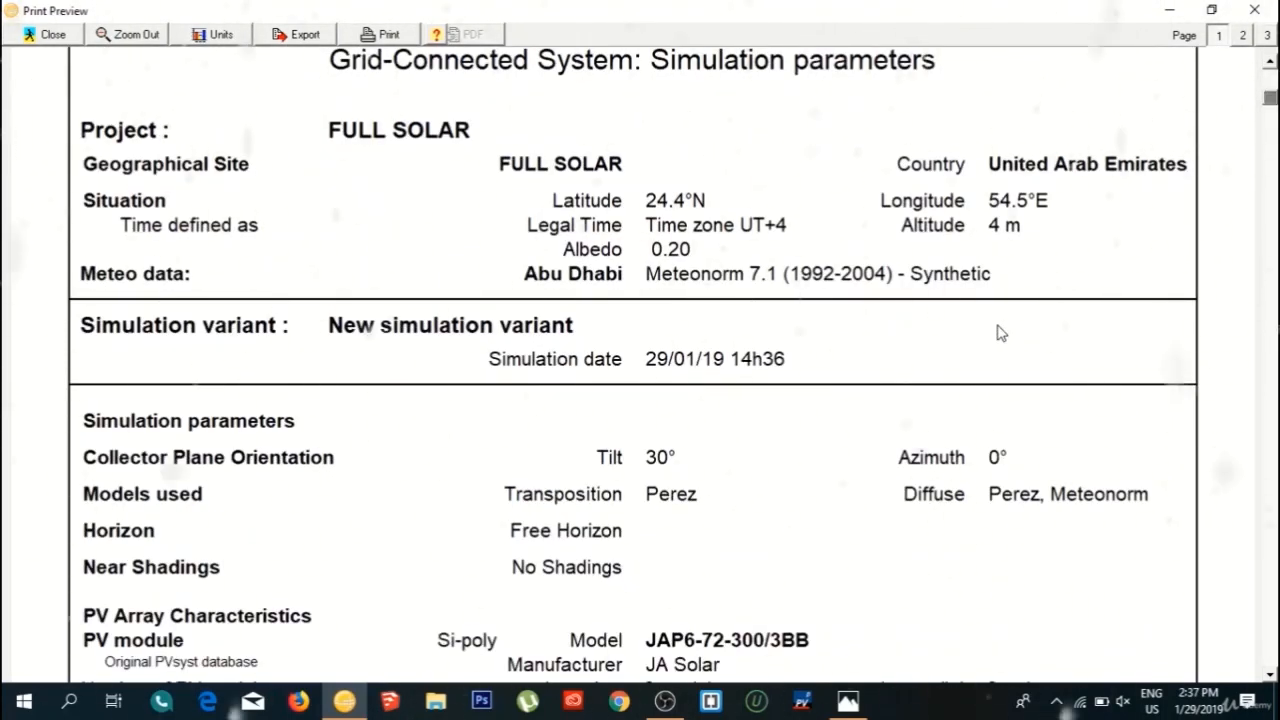
scroll(1001, 333, down, 3)
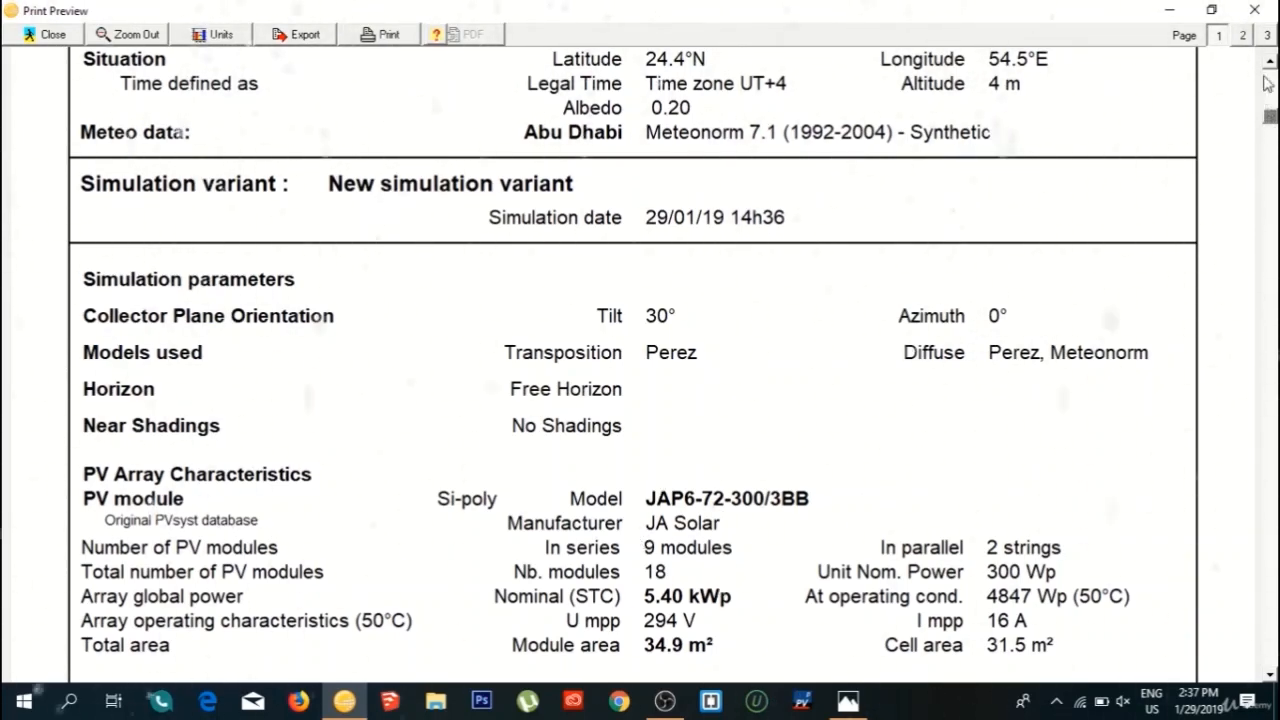
scroll(463, 471, down, 3)
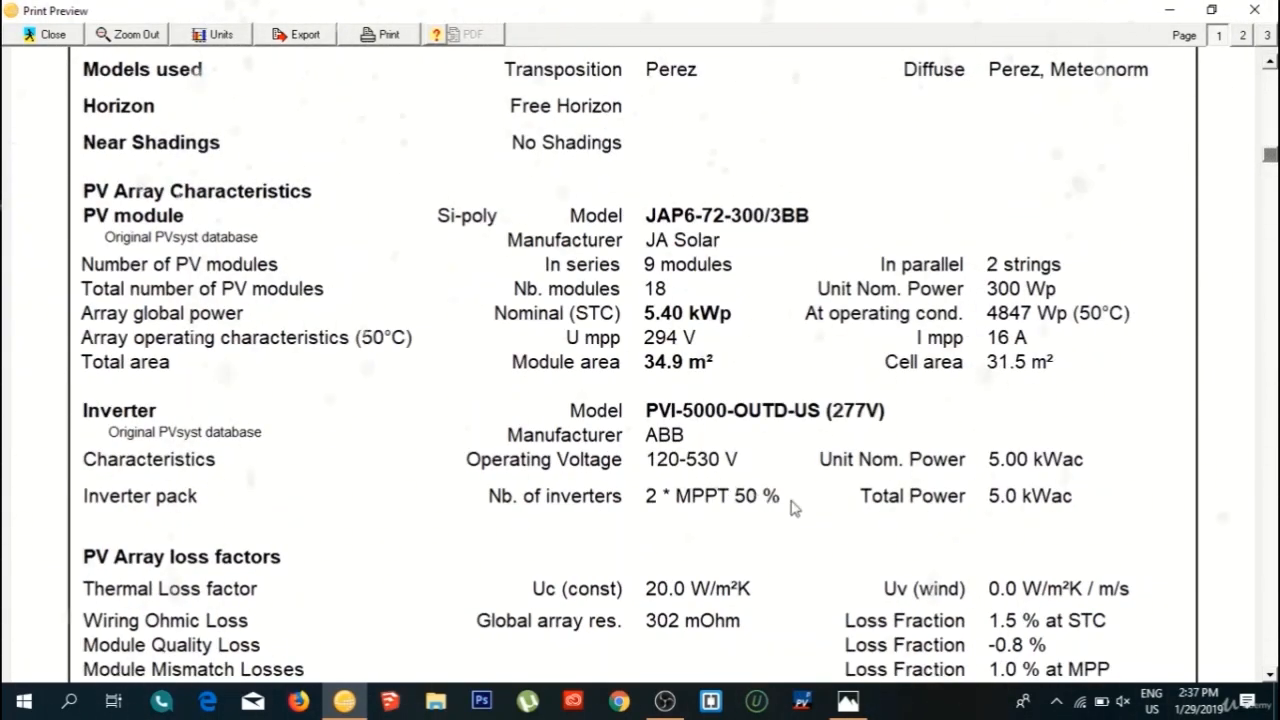
scroll(790, 508, down, 5)
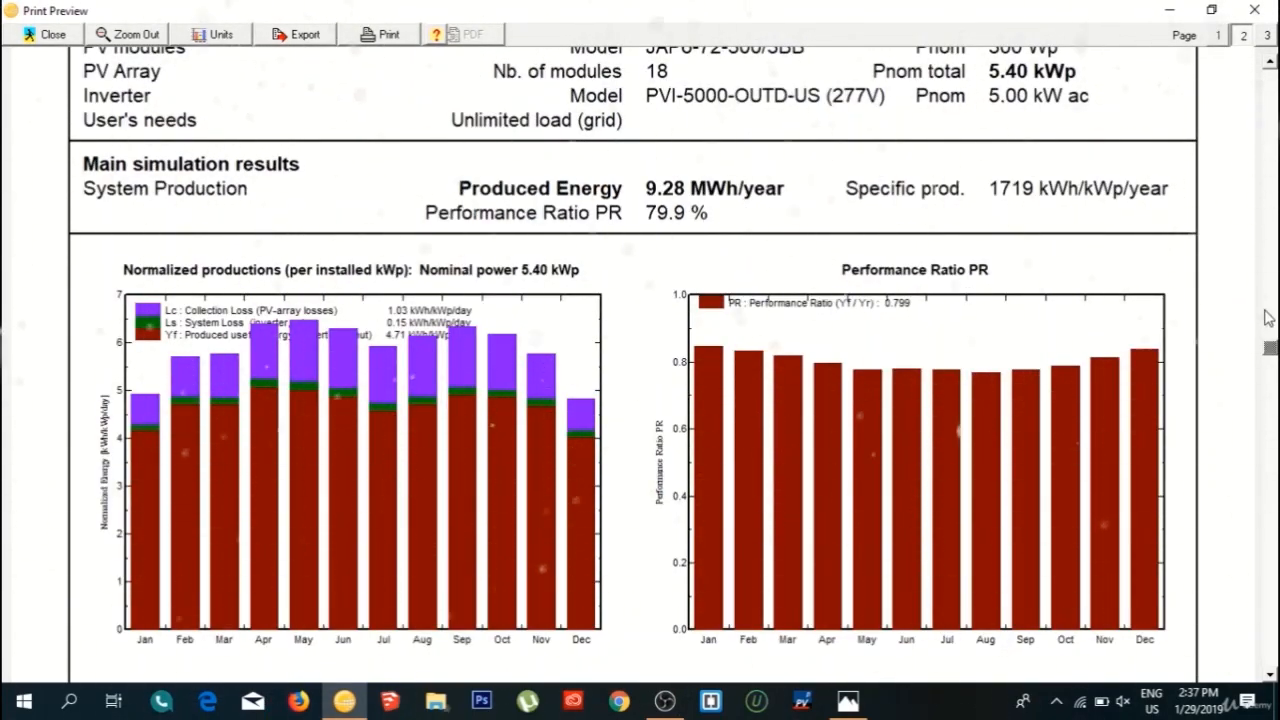
scroll(563, 143, down, 6)
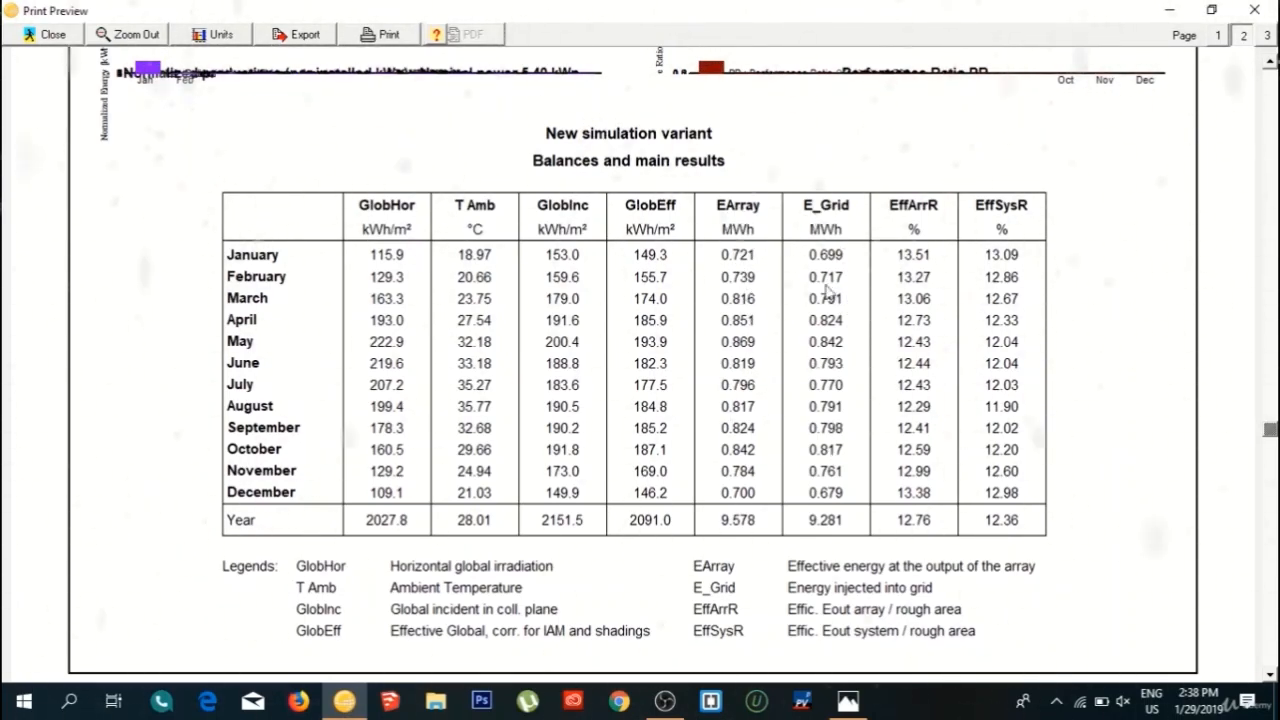
scroll(790, 588, down, 3)
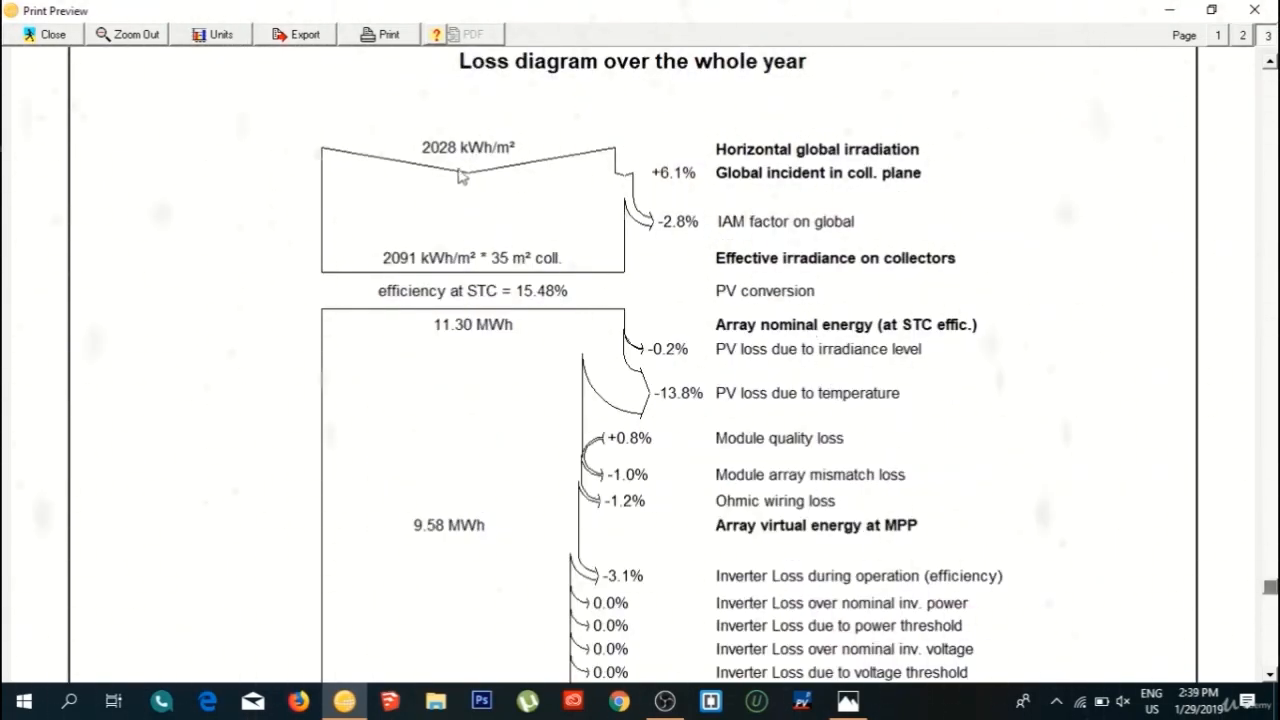
scroll(724, 503, up, 1)
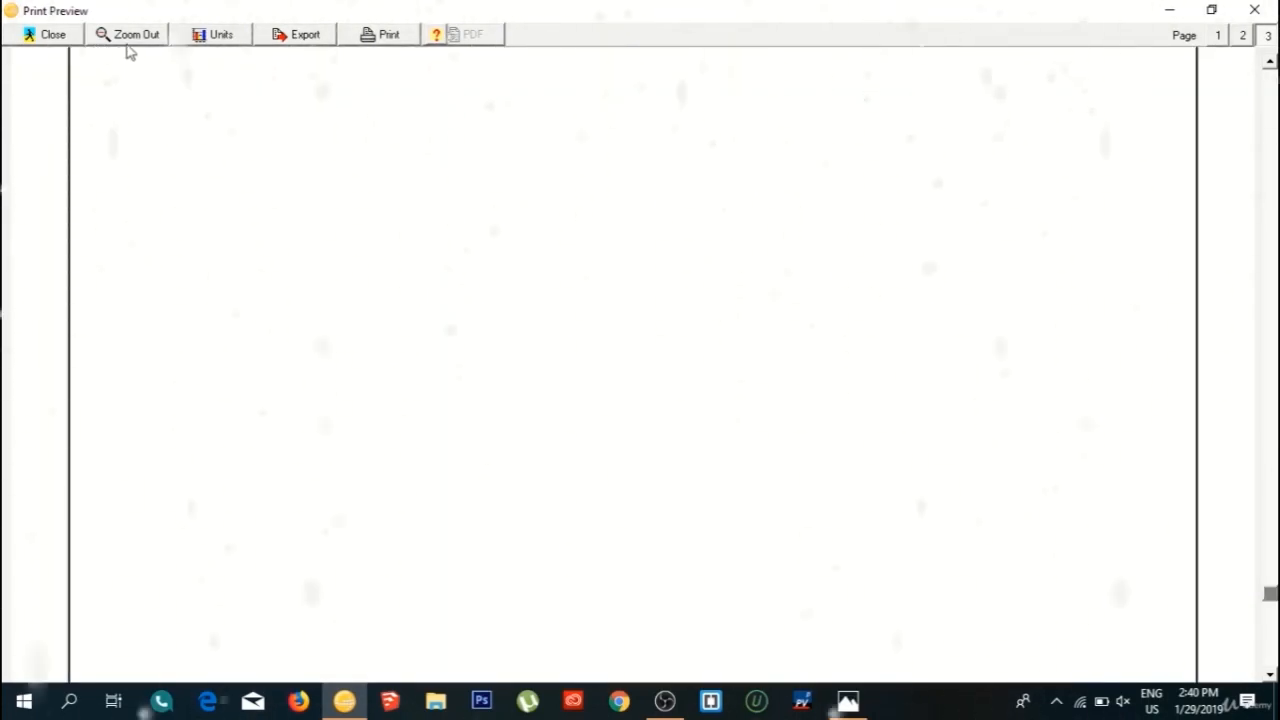
click(128, 34)
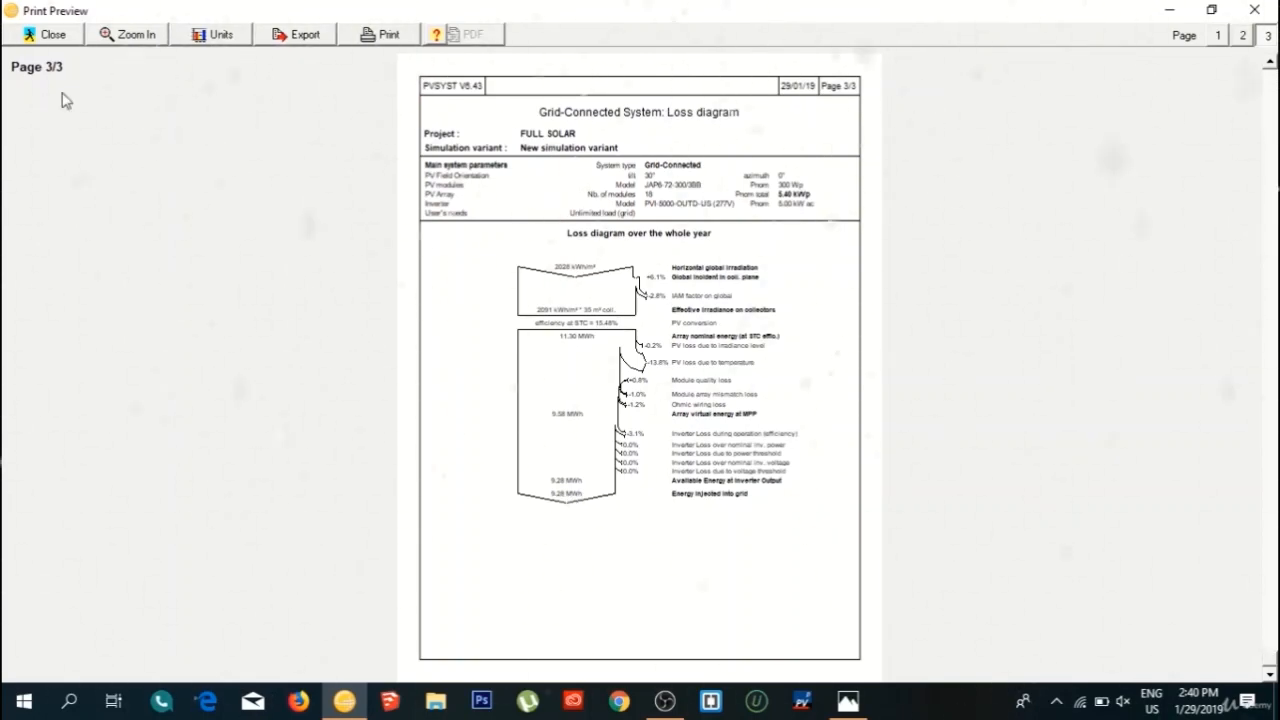
click(124, 36)
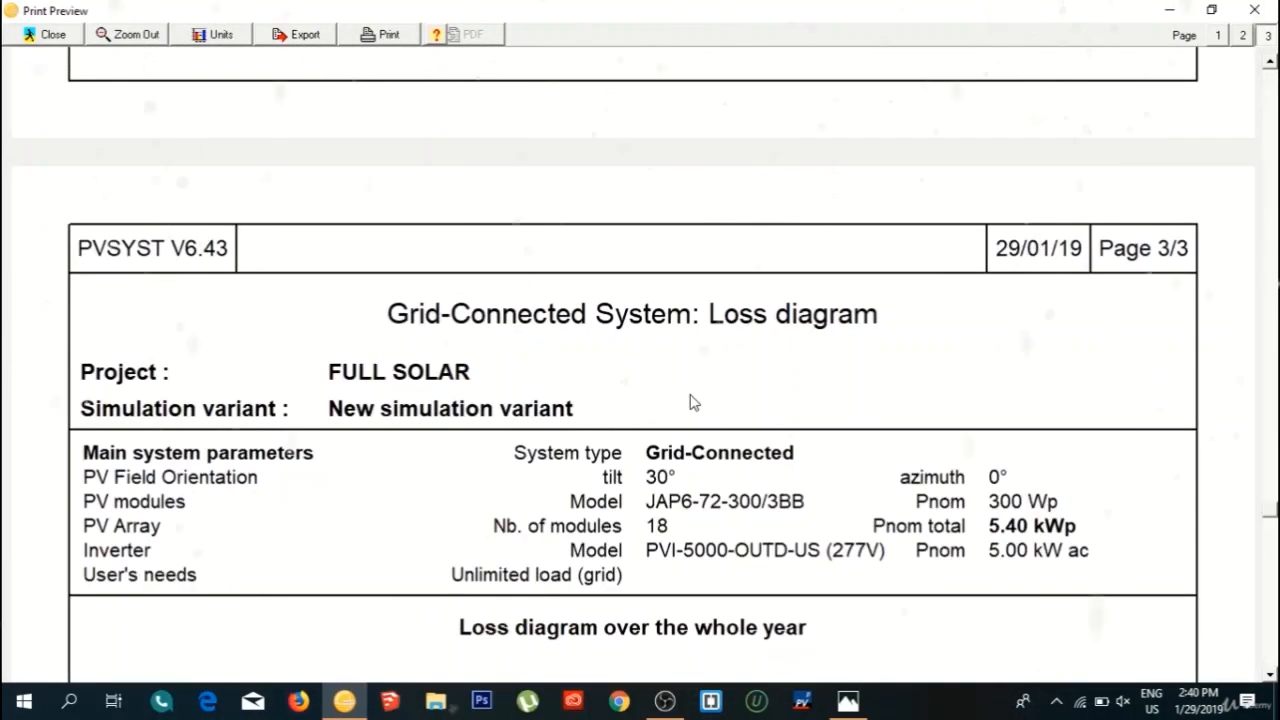
scroll(720, 455, down, 5)
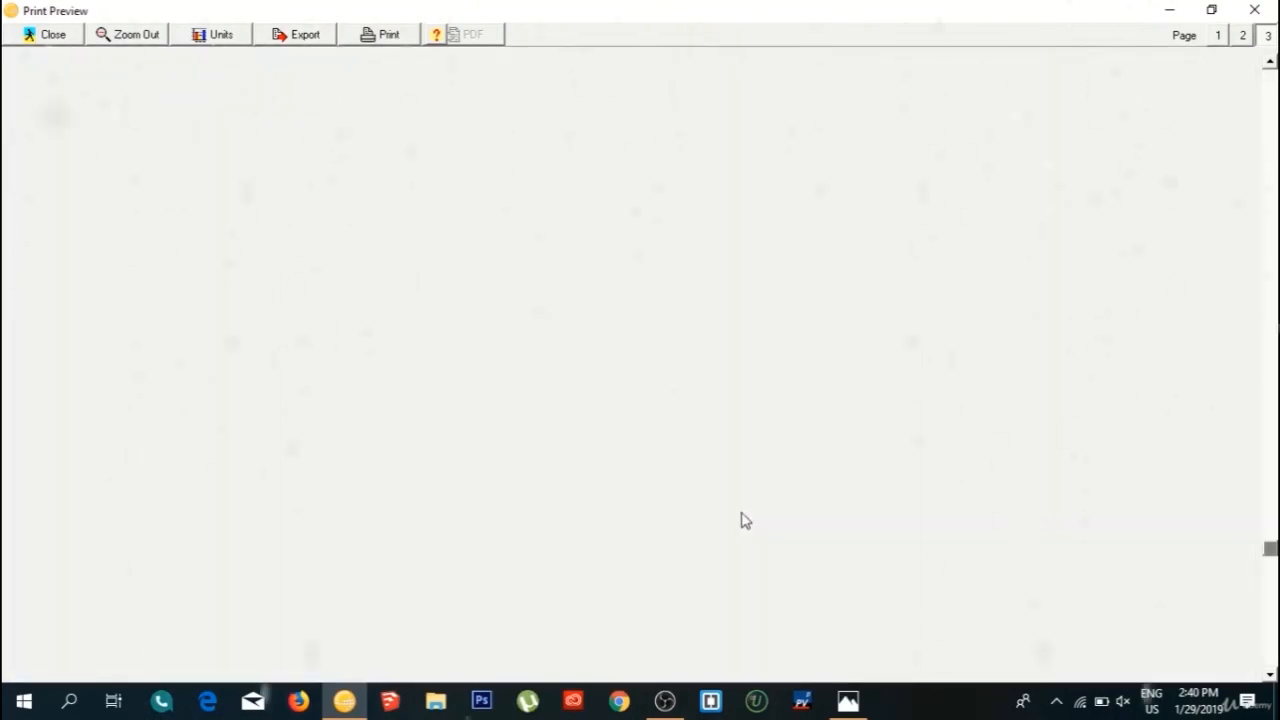